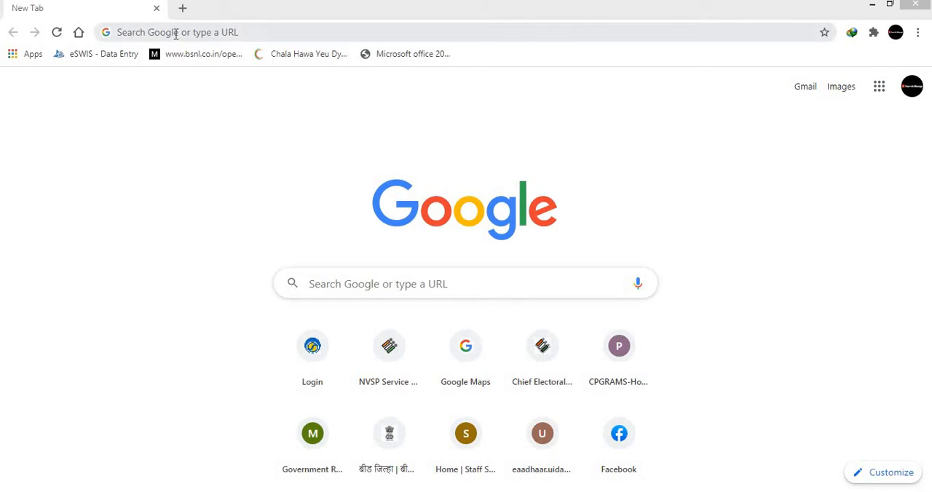
Open the Income Tax e-Filing home page at incometaxindiaefiling.gov.in and dismiss the bank account pre-validation announcement.
{"action": "left_click", "coordinate": [176, 34]}
{"action": "type", "text": "i"}
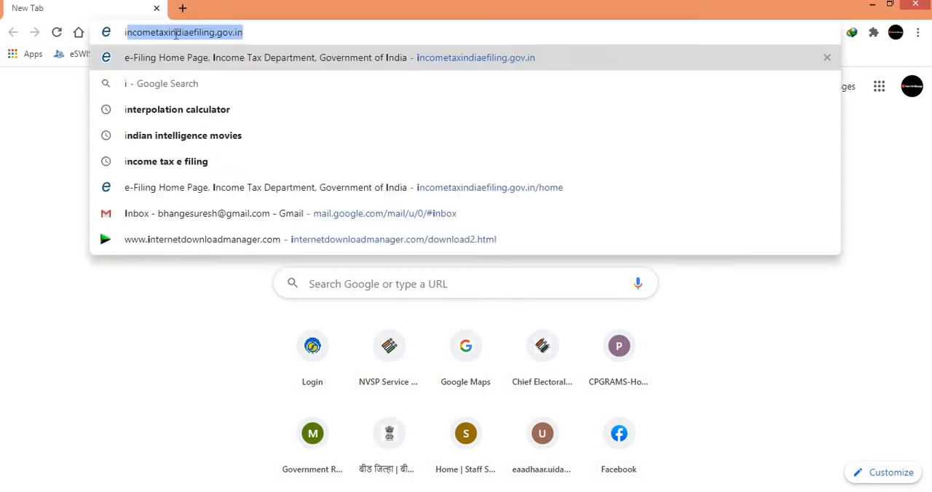
{"action": "type", "text": "nc"}
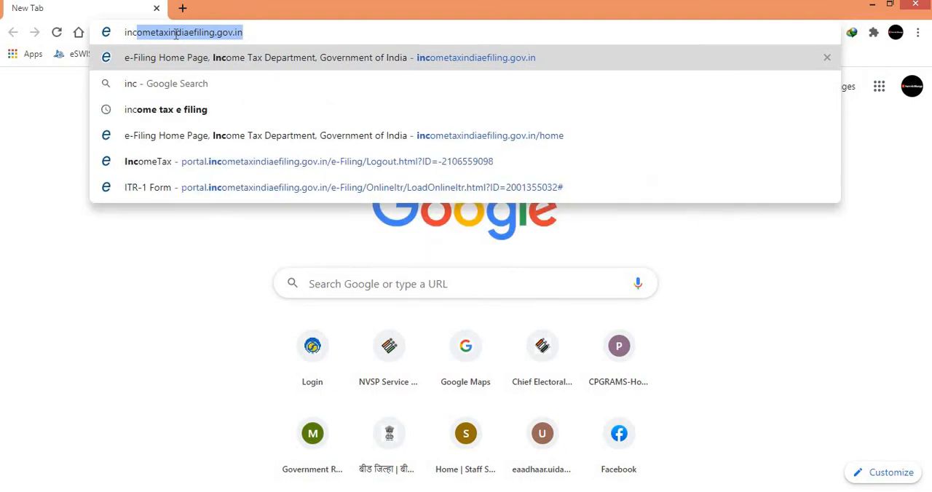
{"action": "left_click", "coordinate": [256, 31]}
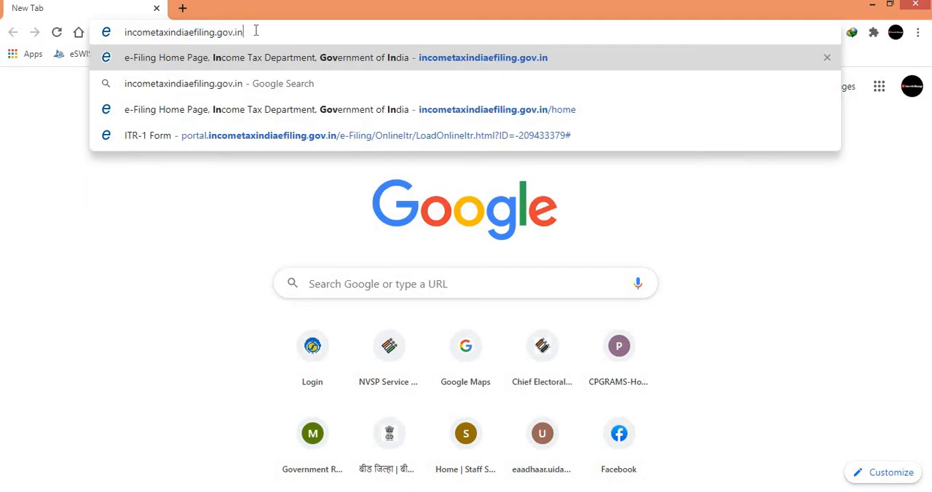
{"action": "key", "text": "Return"}
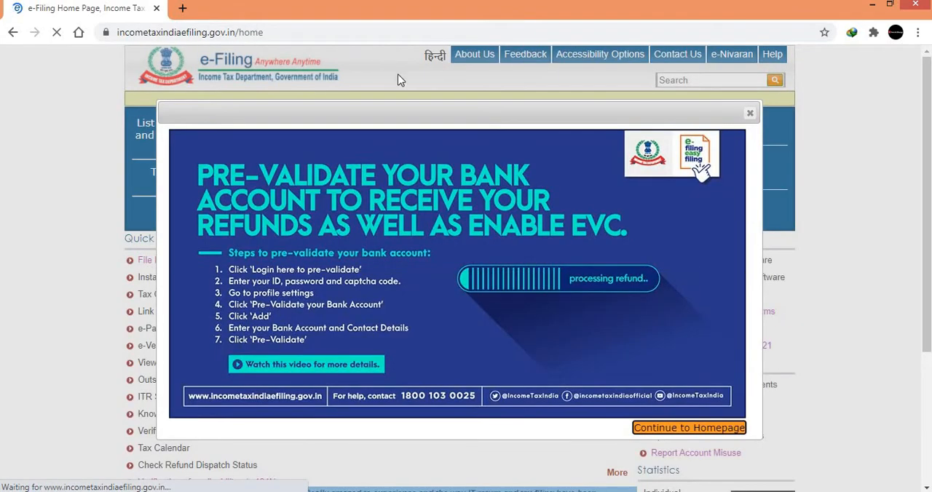
{"action": "left_click", "coordinate": [750, 115]}
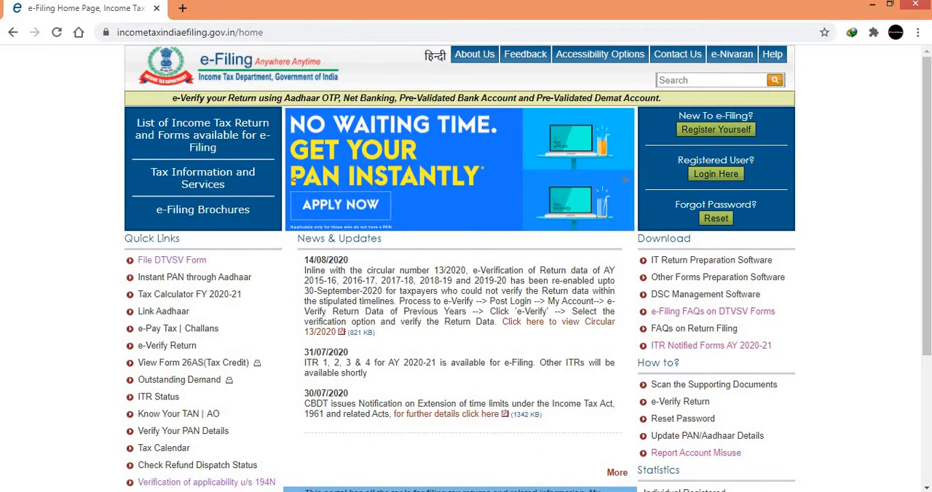
Log in as a registered user with the prefilled user ID and password, entering the displayed captcha code.
{"action": "left_click", "coordinate": [724, 179]}
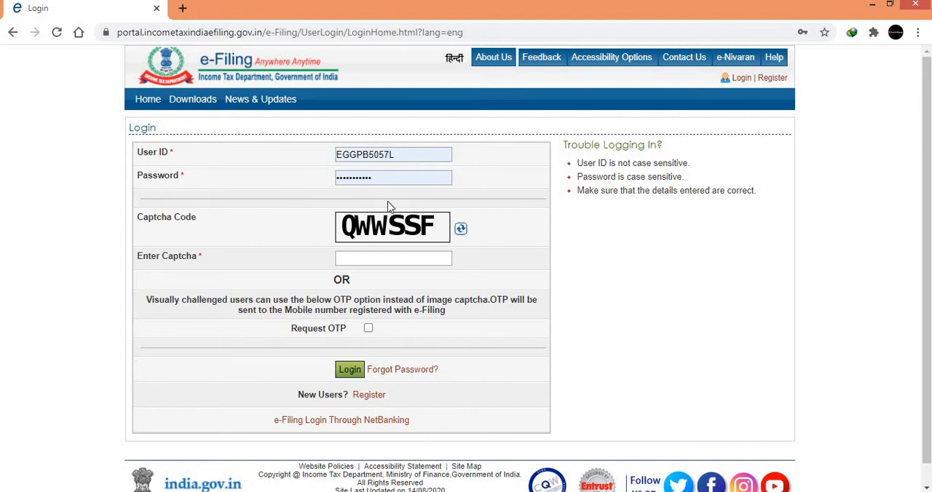
{"action": "left_click", "coordinate": [366, 258]}
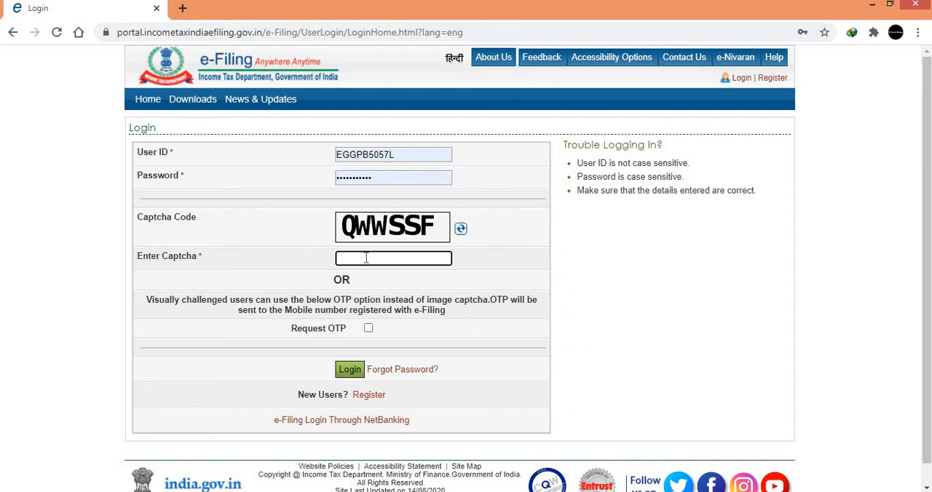
{"action": "type", "text": "QWWSSF"}
{"action": "left_click", "coordinate": [342, 380]}
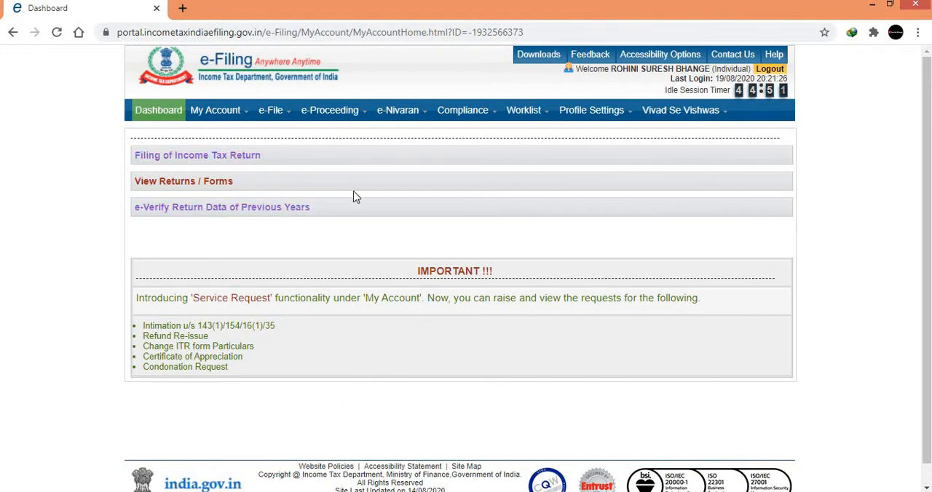
Open the Income Tax Return e-filing page.
{"action": "mouse_move", "coordinate": [597, 111]}
{"action": "mouse_move", "coordinate": [208, 123]}
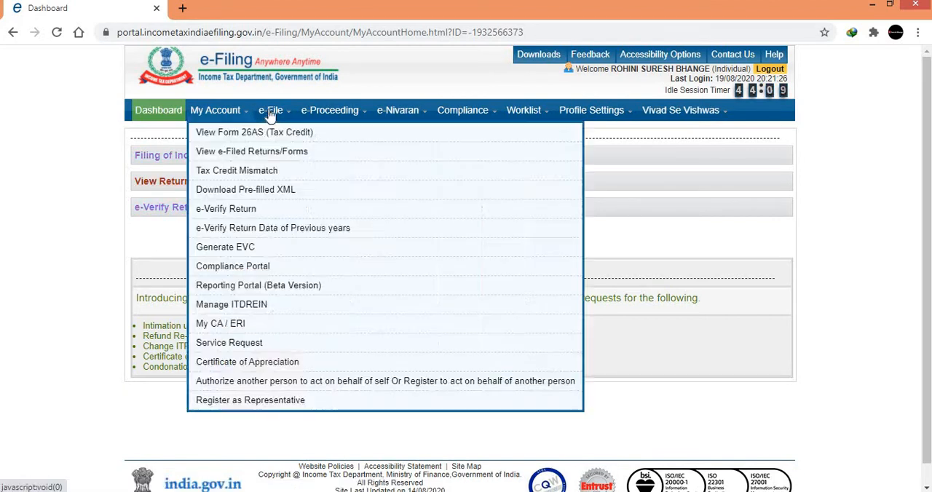
{"action": "mouse_move", "coordinate": [270, 116]}
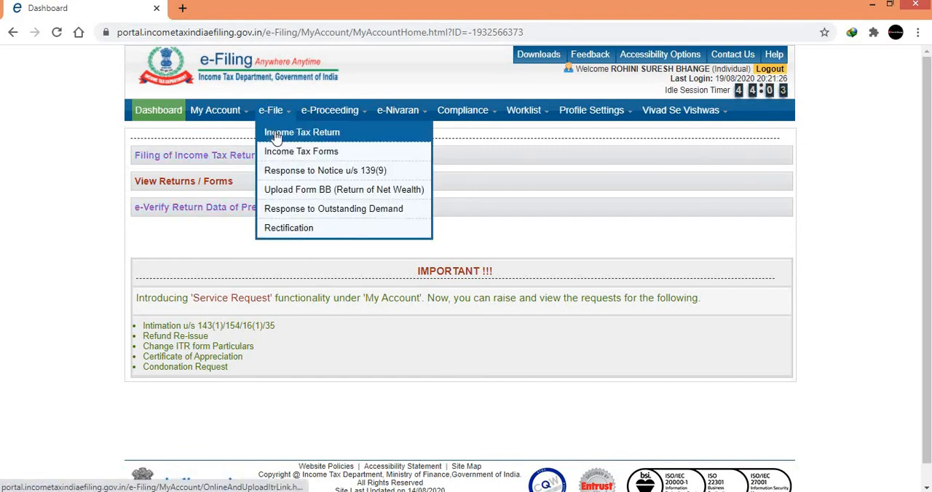
{"action": "left_click", "coordinate": [276, 138]}
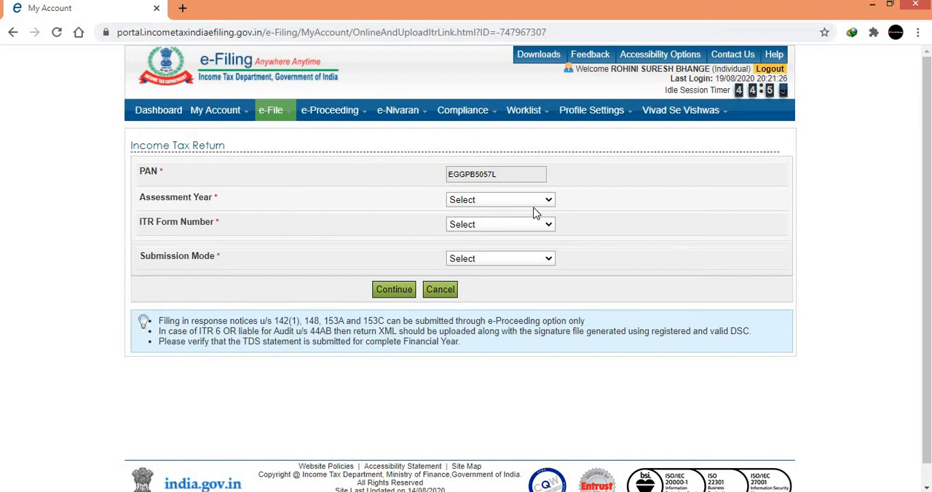
Set the return to assessment year 2020-21, form ITR-1, filing type Original/Revised Return and submission mode Prepare and Submit Online.
{"action": "left_click", "coordinate": [488, 201]}
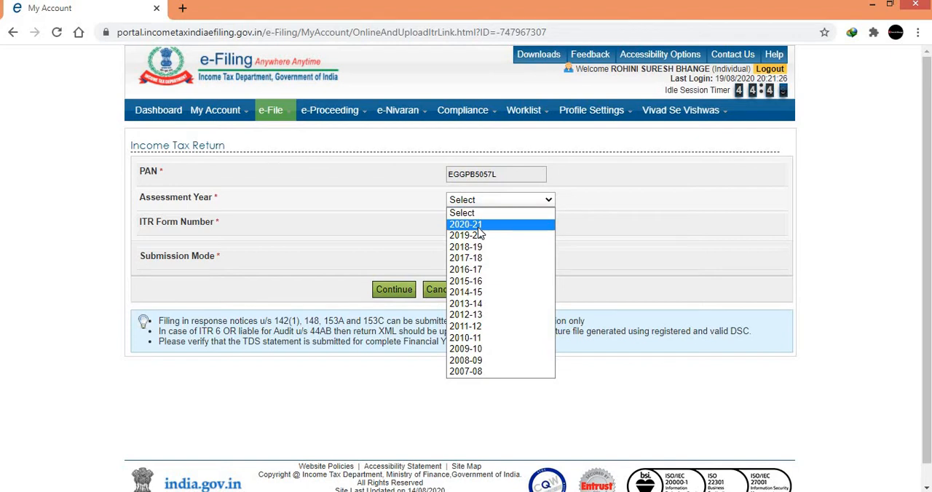
{"action": "left_click", "coordinate": [466, 225]}
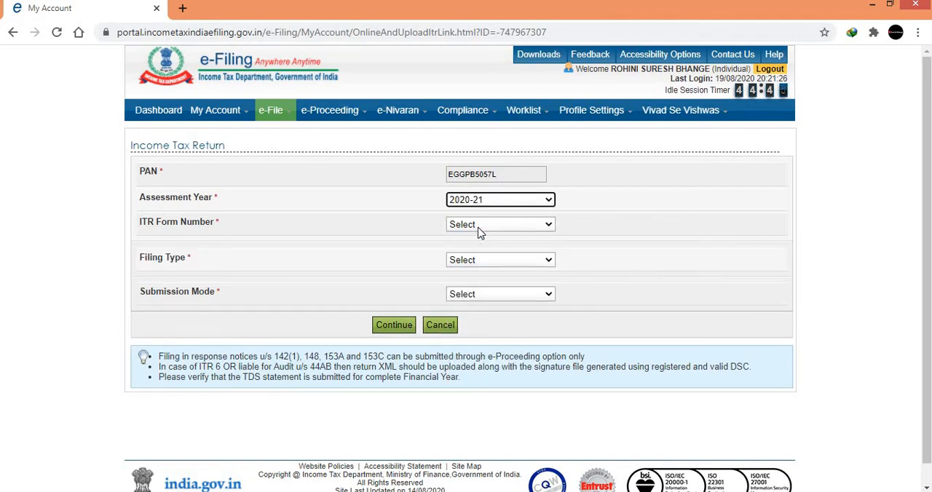
{"action": "left_click", "coordinate": [480, 231]}
{"action": "left_click", "coordinate": [461, 258]}
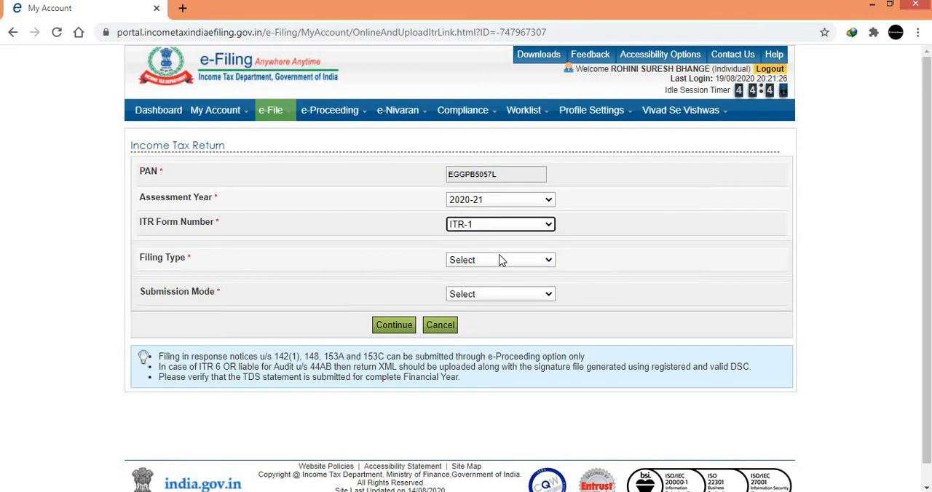
{"action": "left_click", "coordinate": [502, 261]}
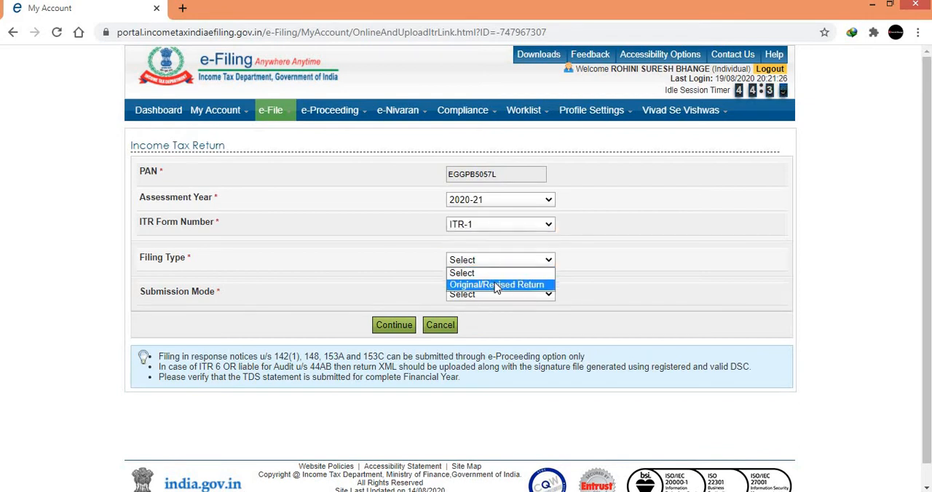
{"action": "left_click", "coordinate": [496, 286]}
{"action": "left_click", "coordinate": [520, 297]}
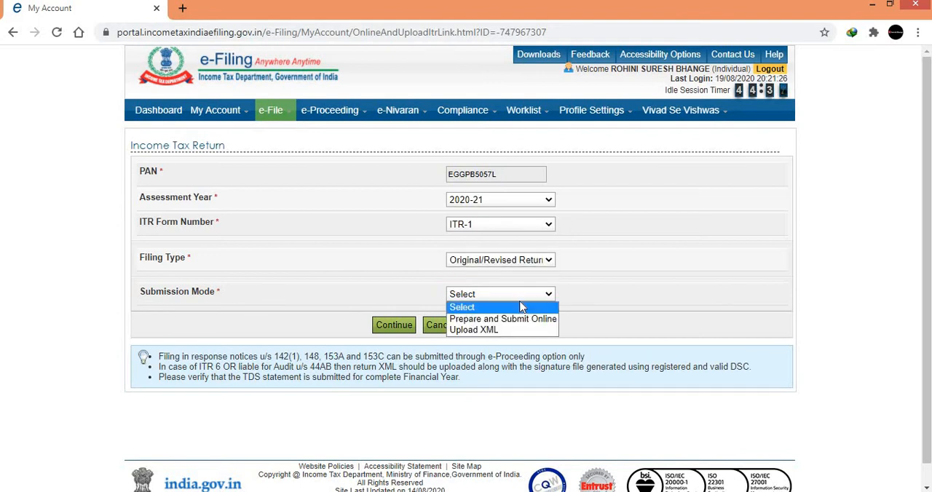
{"action": "left_click", "coordinate": [490, 323]}
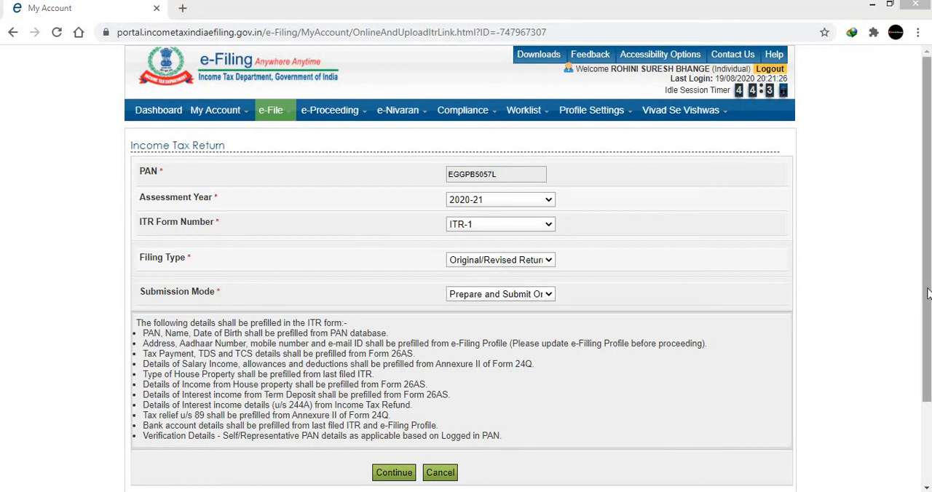
Continue with the return selection and agree to the prefill consent to check all prefilled data.
{"action": "left_click_drag", "start_coordinate": [926, 294], "coordinate": [926, 377]}
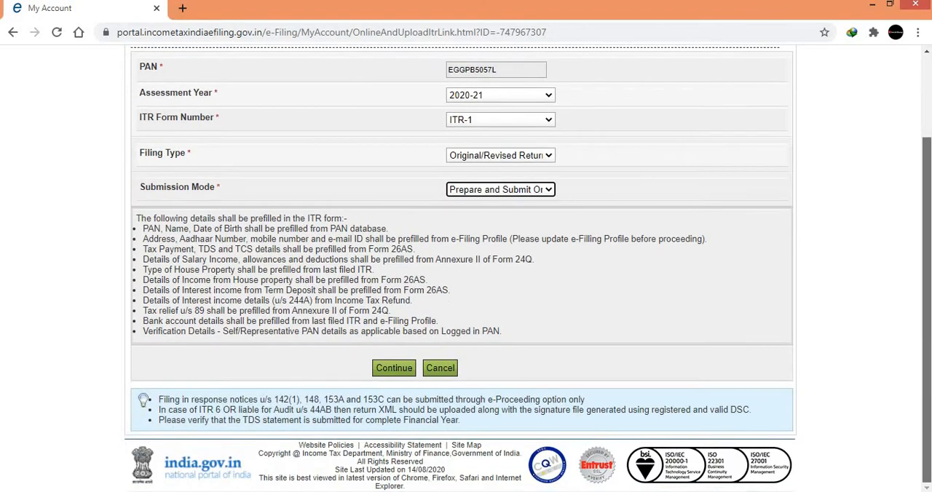
{"action": "left_click", "coordinate": [391, 375]}
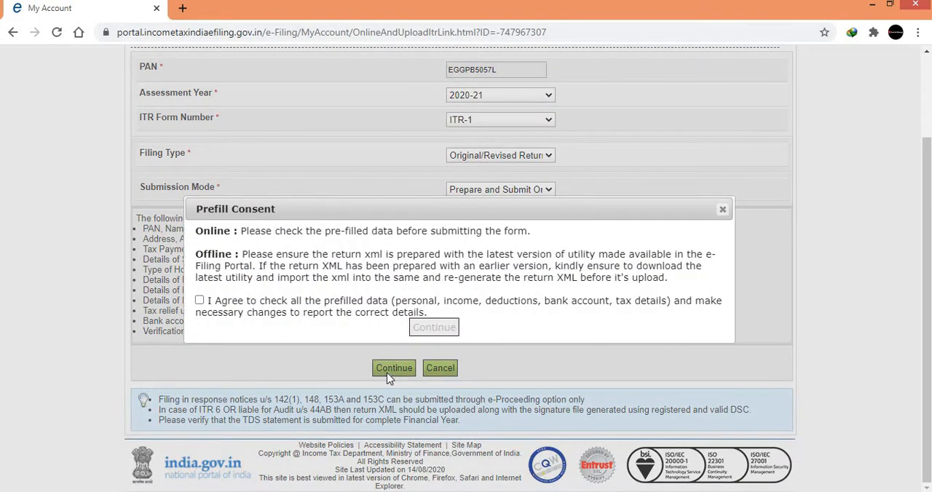
{"action": "left_click", "coordinate": [199, 300]}
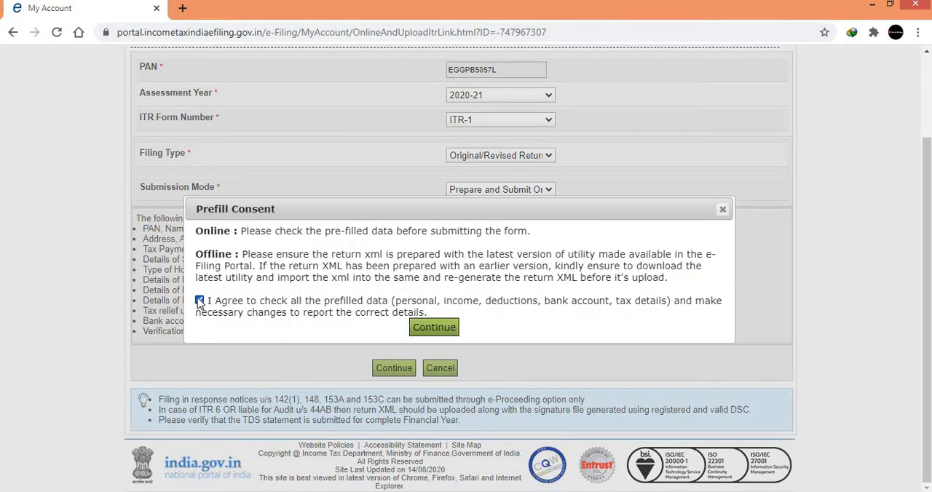
{"action": "left_click", "coordinate": [435, 328]}
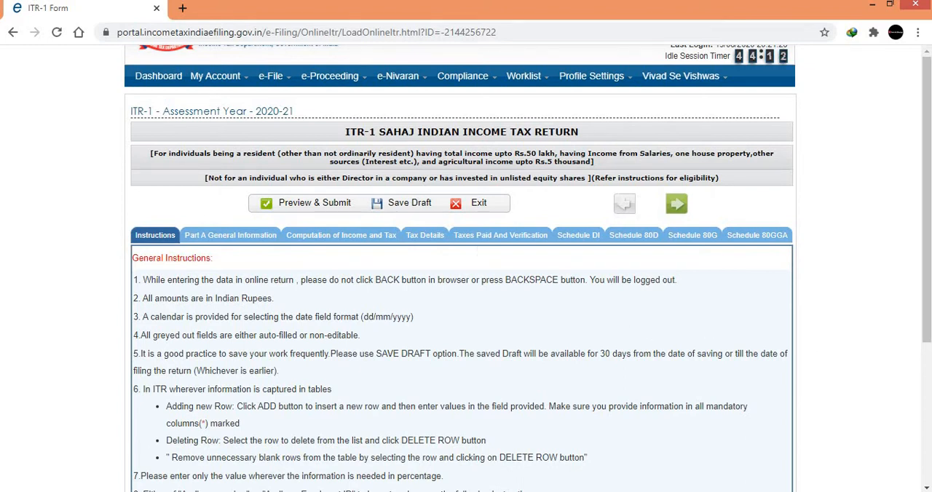
Look through the general instructions of the ITR-1 form and open the Part A General Information section.
{"action": "left_click", "coordinate": [927, 257]}
{"action": "scroll", "coordinate": [680, 314], "scroll_direction": "down", "scroll_amount": 3}
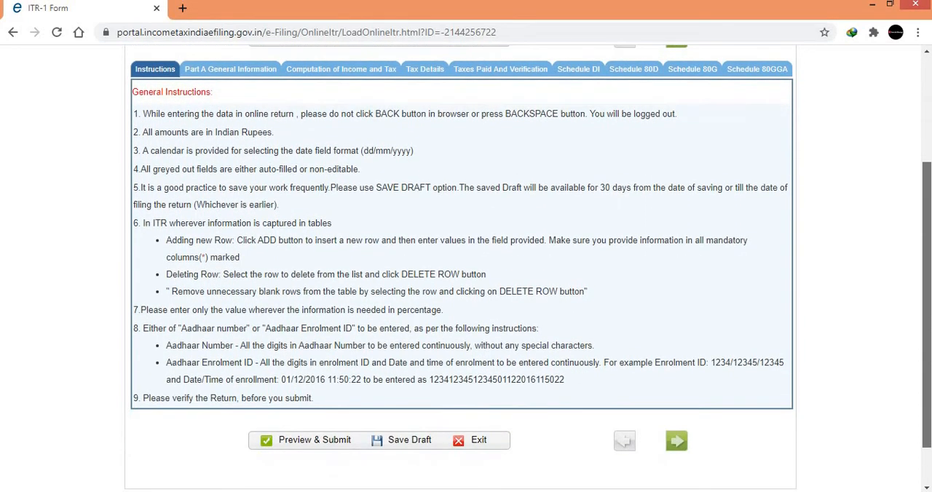
{"action": "scroll", "coordinate": [554, 294], "scroll_direction": "up", "scroll_amount": 2}
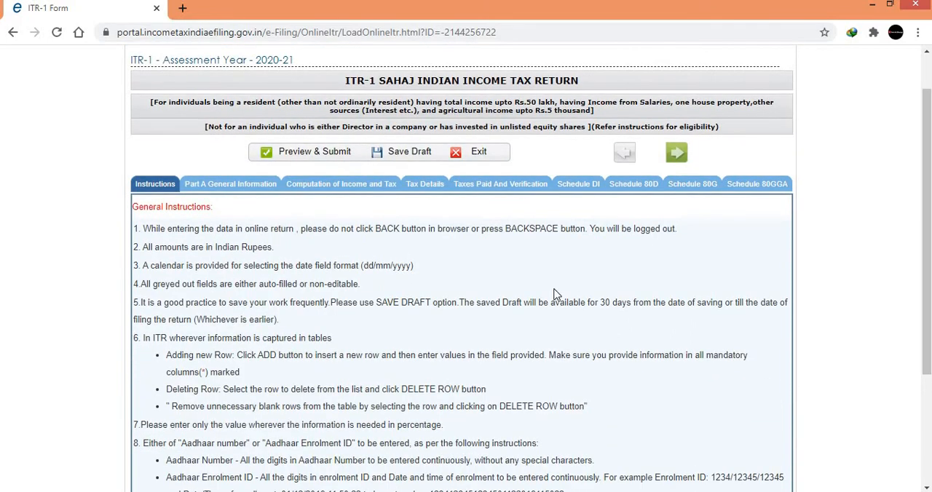
{"action": "left_click", "coordinate": [231, 186]}
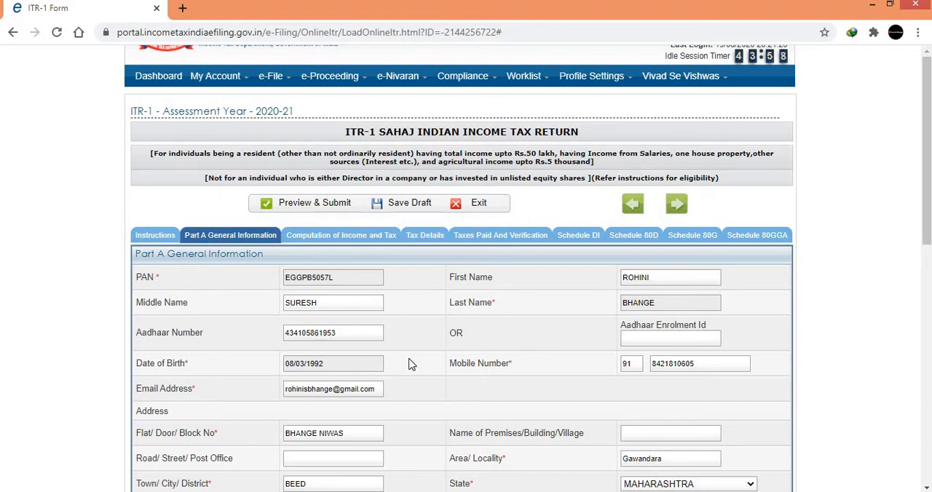
Set the nature of employment to State Government in Part A General Information.
{"action": "scroll", "coordinate": [926, 182], "scroll_direction": "down", "scroll_amount": 3}
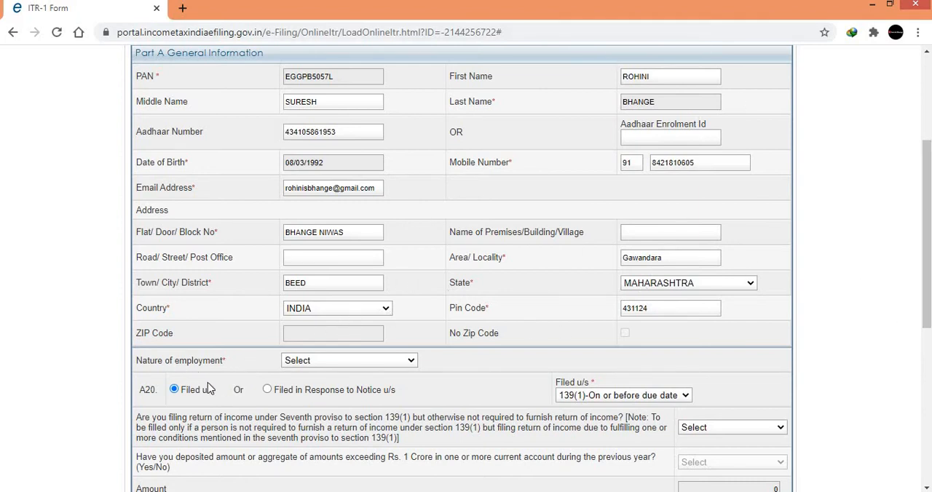
{"action": "left_click", "coordinate": [336, 364]}
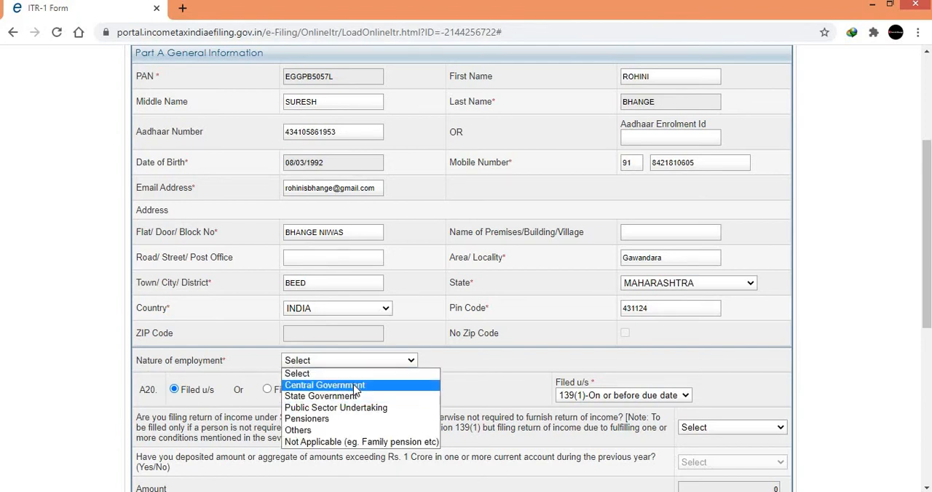
{"action": "left_click", "coordinate": [345, 398]}
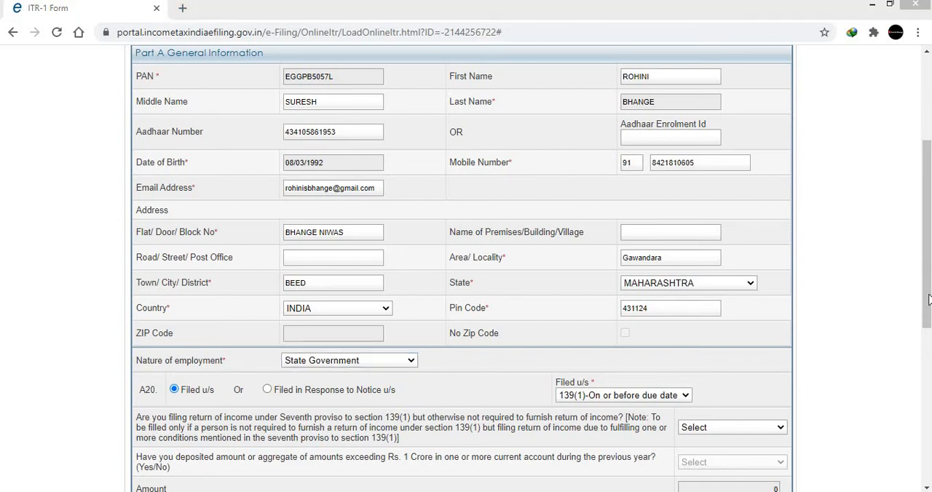
Answer NO to the question about filing the return under the Seventh proviso to section 139(1).
{"action": "left_click_drag", "start_coordinate": [928, 300], "coordinate": [928, 352]}
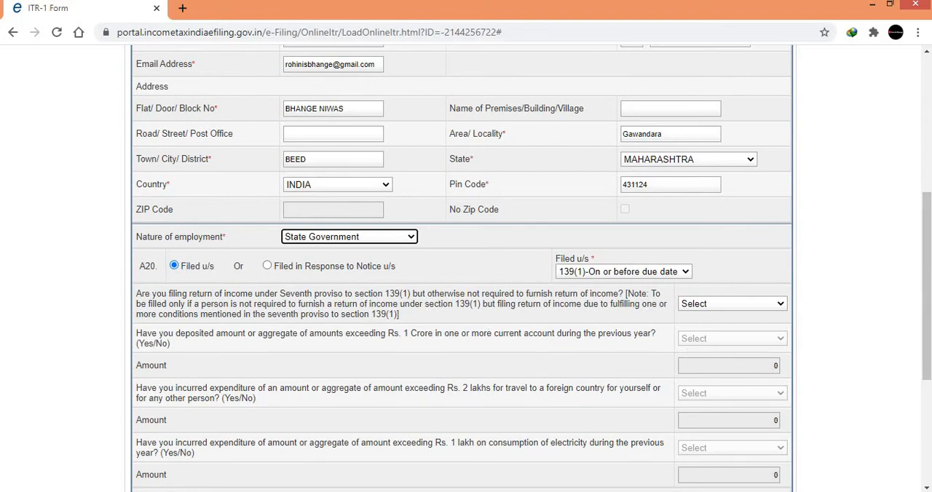
{"action": "scroll", "coordinate": [315, 309], "scroll_direction": "down", "scroll_amount": 1}
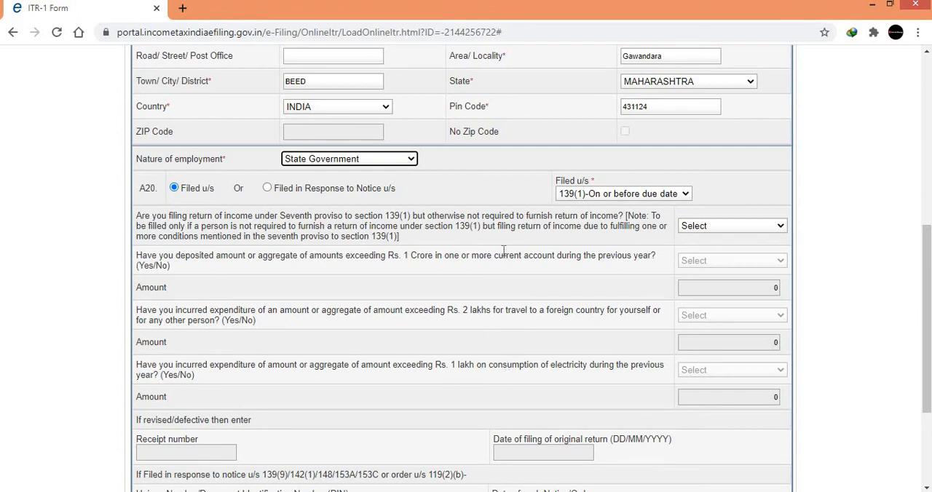
{"action": "left_click", "coordinate": [723, 228]}
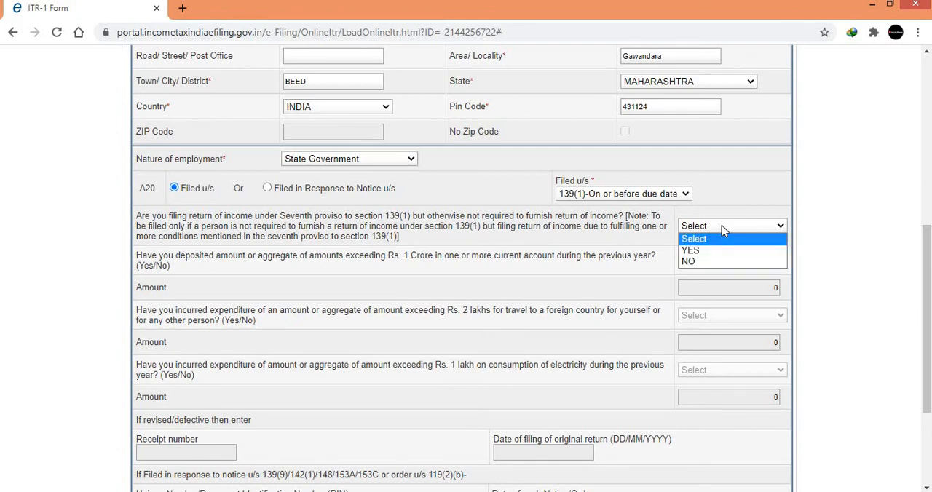
{"action": "left_click", "coordinate": [701, 264]}
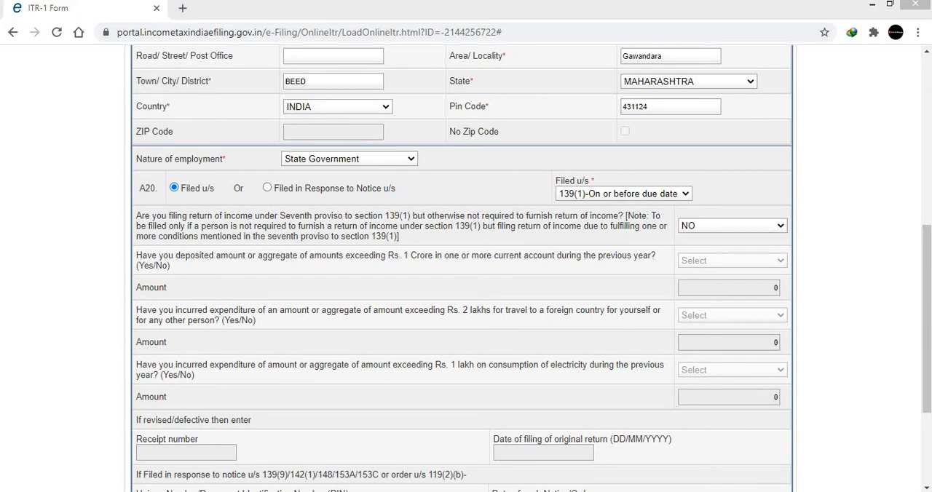
Continue from Part A General Information to Part B Gross Total Income in the Computation of Income and Tax section.
{"action": "left_click_drag", "start_coordinate": [930, 333], "coordinate": [930, 389]}
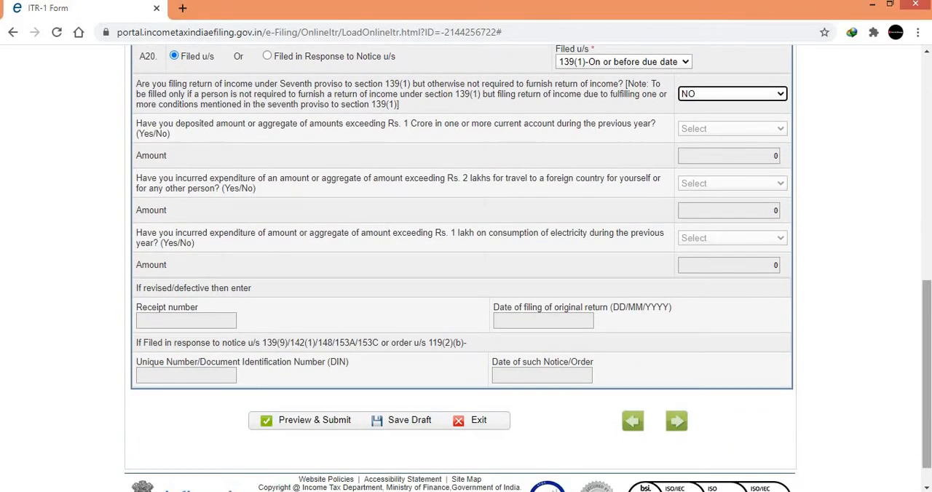
{"action": "left_click", "coordinate": [685, 427]}
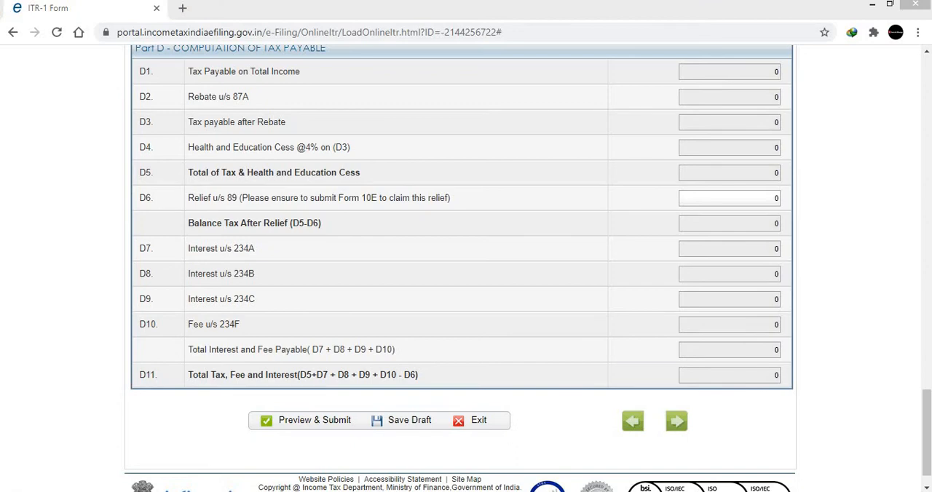
{"action": "left_click_drag", "start_coordinate": [928, 431], "coordinate": [929, 107]}
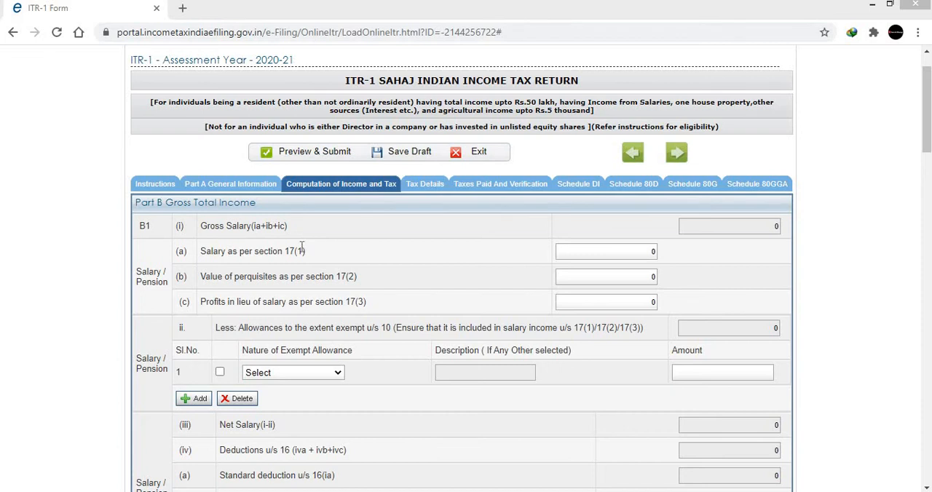
Enter 550000 as the salary as per section 17(1) in Part B Gross Total Income.
{"action": "left_click", "coordinate": [610, 251]}
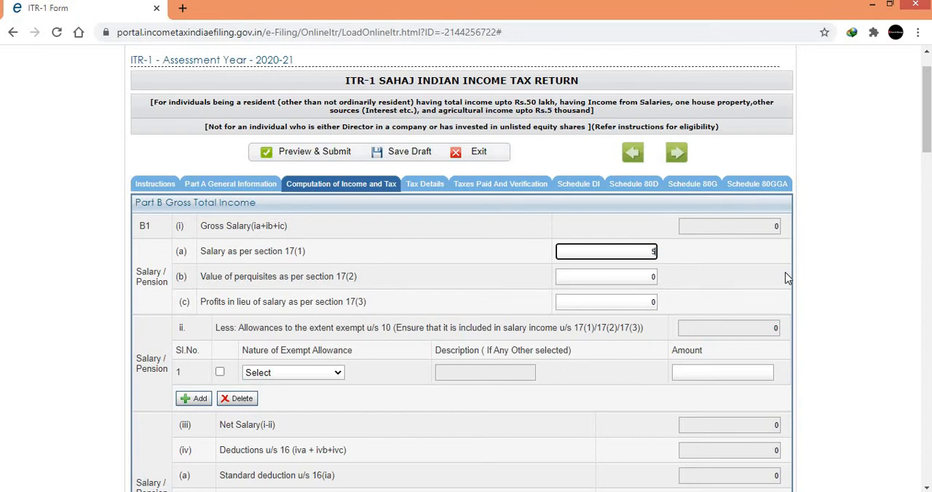
{"action": "type", "text": "550000"}
{"action": "left_click", "coordinate": [648, 298]}
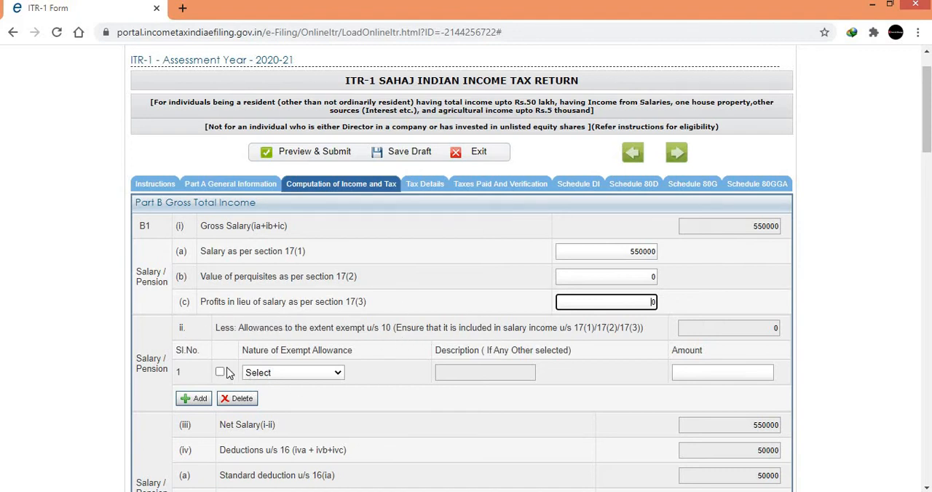
Look through the types of exempt allowance and enter 2500 as the professional tax u/s 16(iii).
{"action": "left_click", "coordinate": [265, 373]}
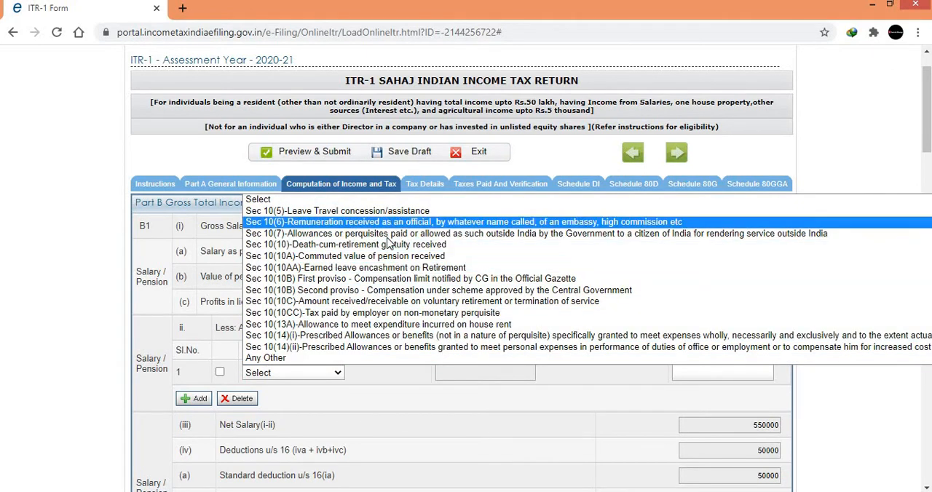
{"action": "left_click", "coordinate": [423, 388]}
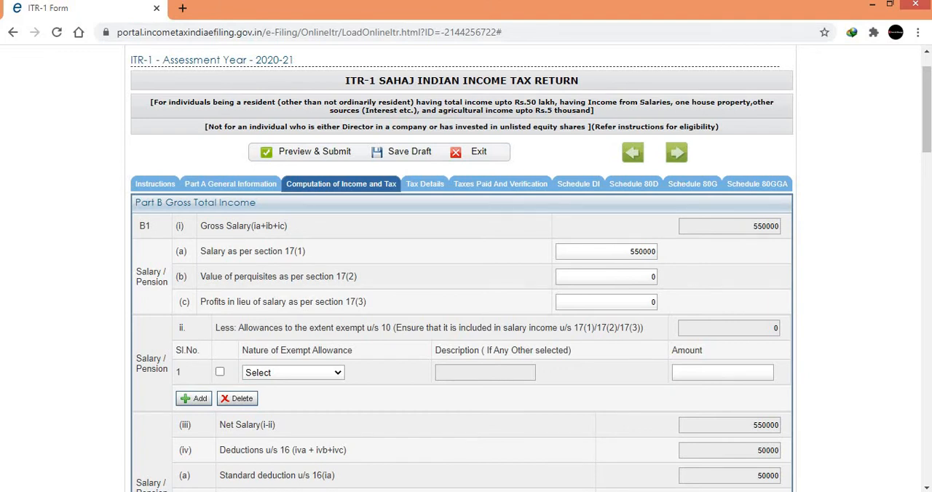
{"action": "left_click_drag", "start_coordinate": [930, 118], "coordinate": [930, 161]}
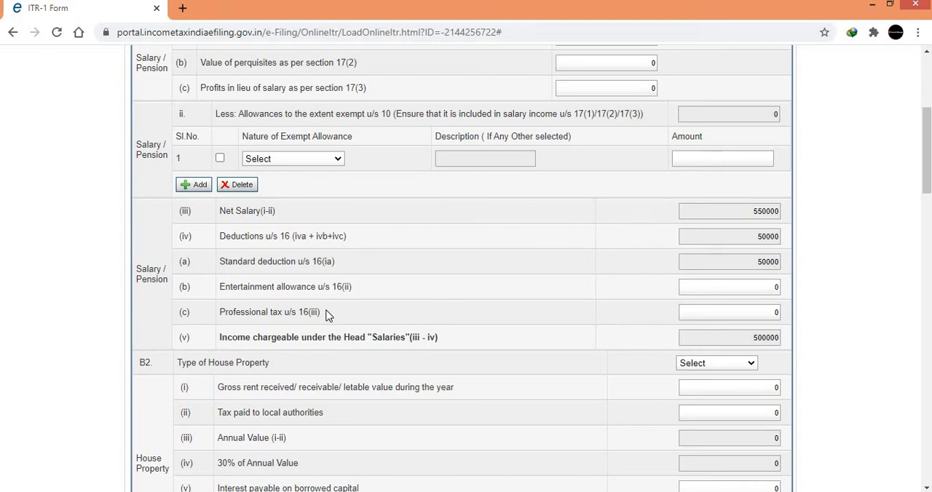
{"action": "left_click", "coordinate": [770, 314]}
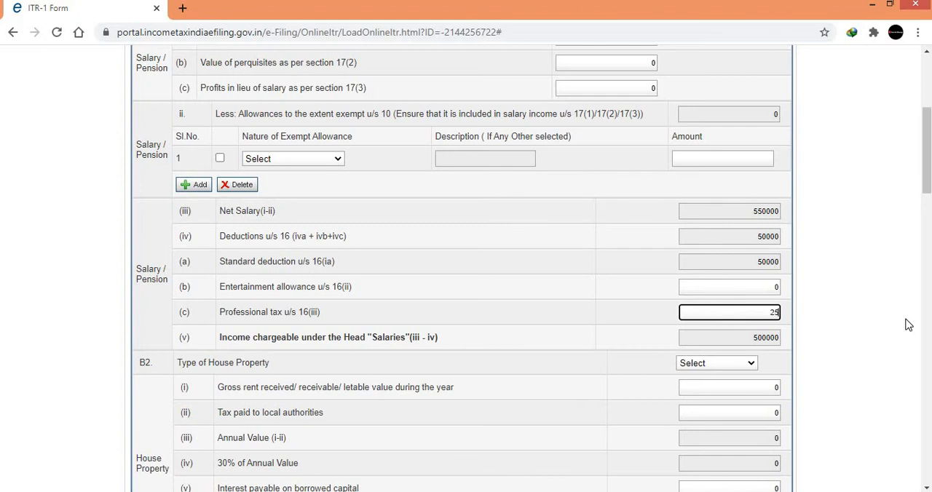
{"action": "type", "text": "2500"}
{"action": "left_click", "coordinate": [877, 332]}
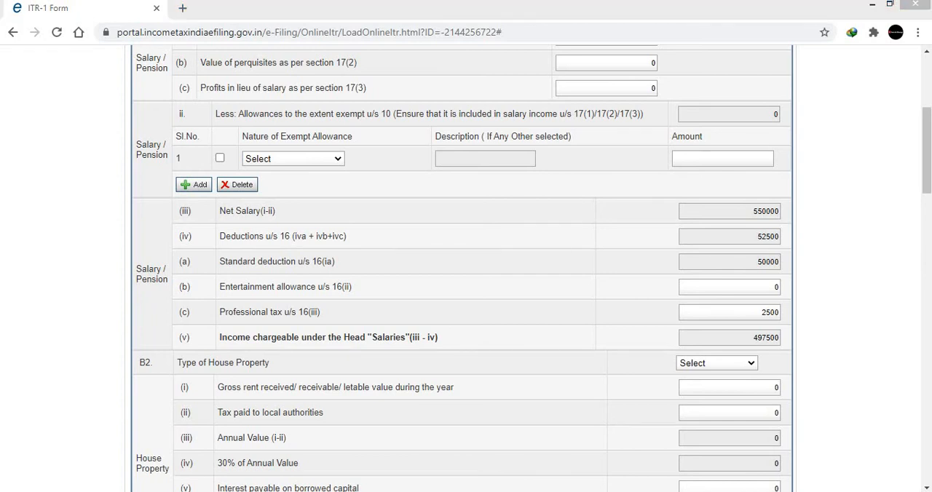
{"action": "left_click_drag", "start_coordinate": [927, 186], "coordinate": [907, 217]}
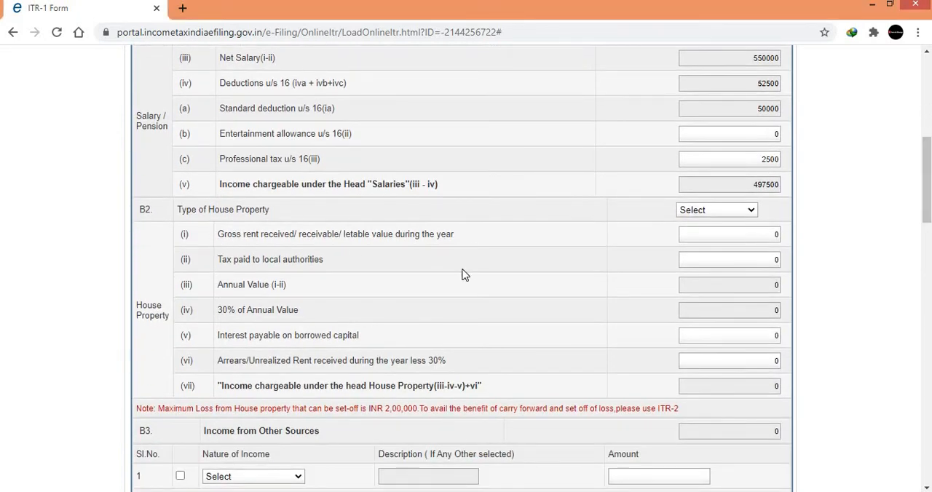
{"action": "left_click", "coordinate": [750, 211]}
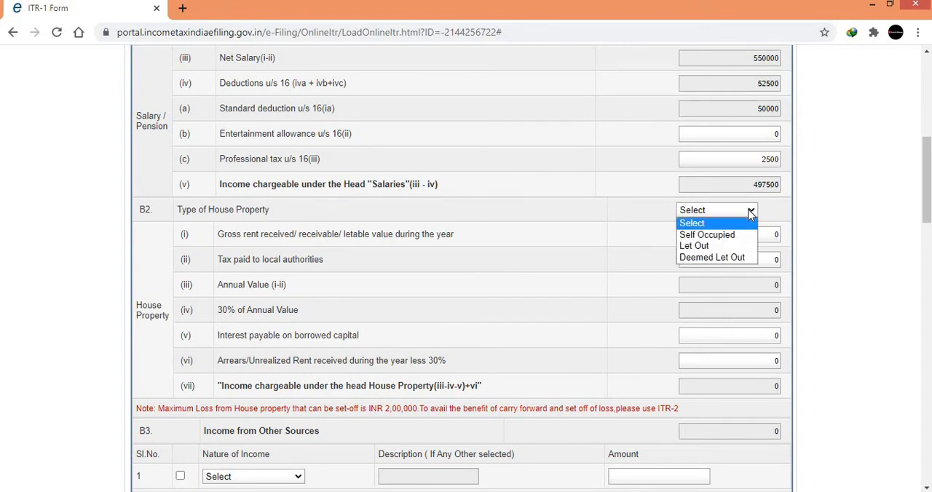
{"action": "left_click", "coordinate": [726, 243]}
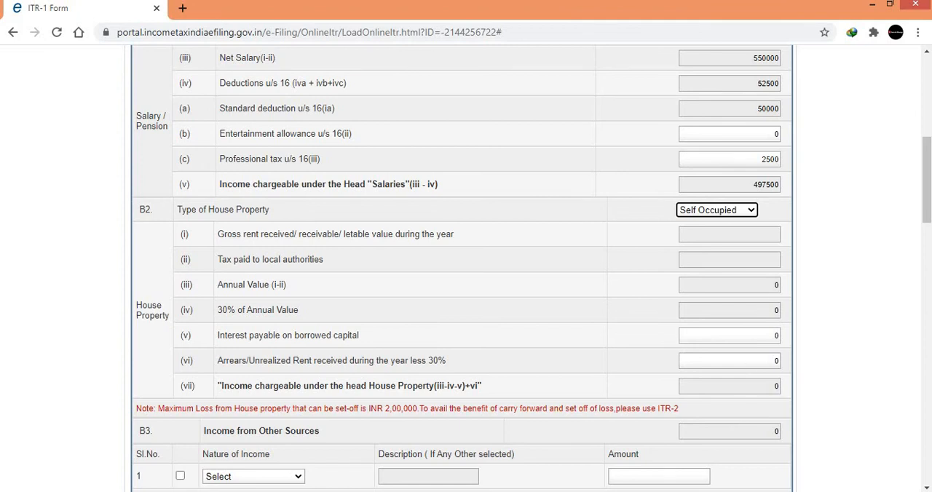
{"action": "left_click", "coordinate": [931, 228]}
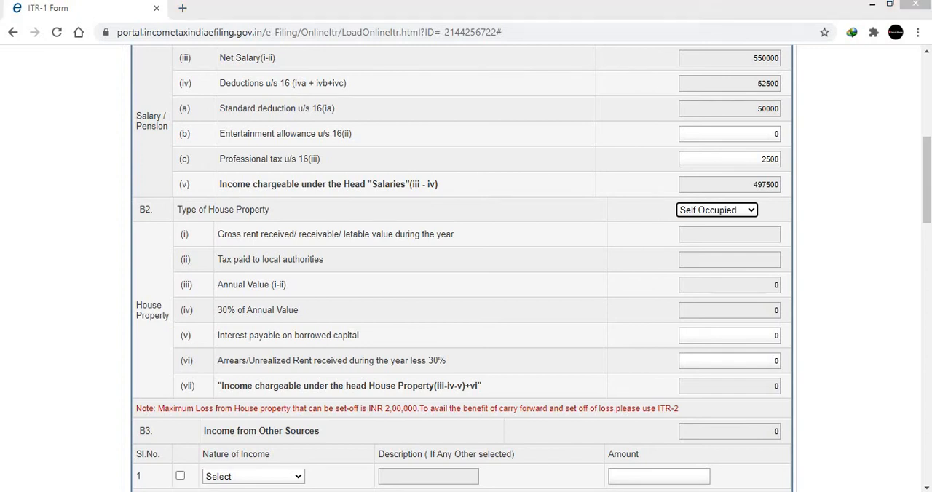
{"action": "left_click", "coordinate": [818, 129]}
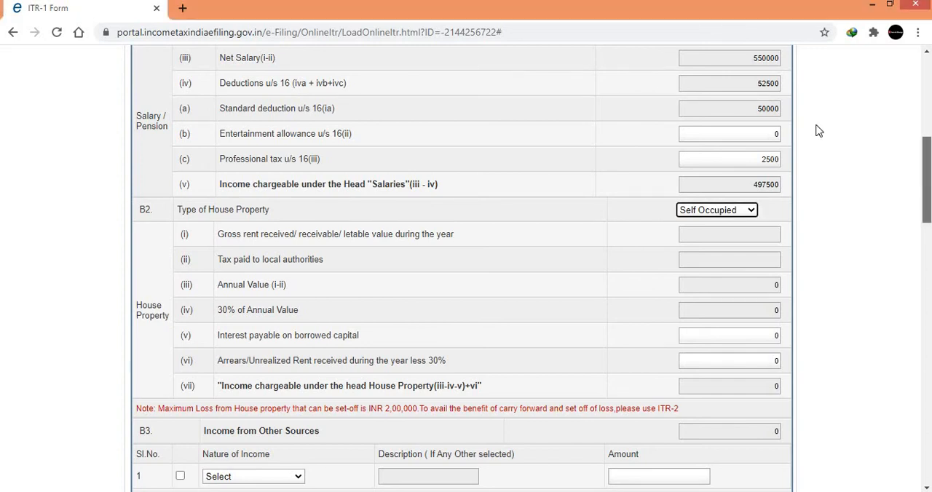
{"action": "scroll", "coordinate": [818, 128], "scroll_direction": "down", "scroll_amount": 2}
{"action": "left_click", "coordinate": [749, 103]}
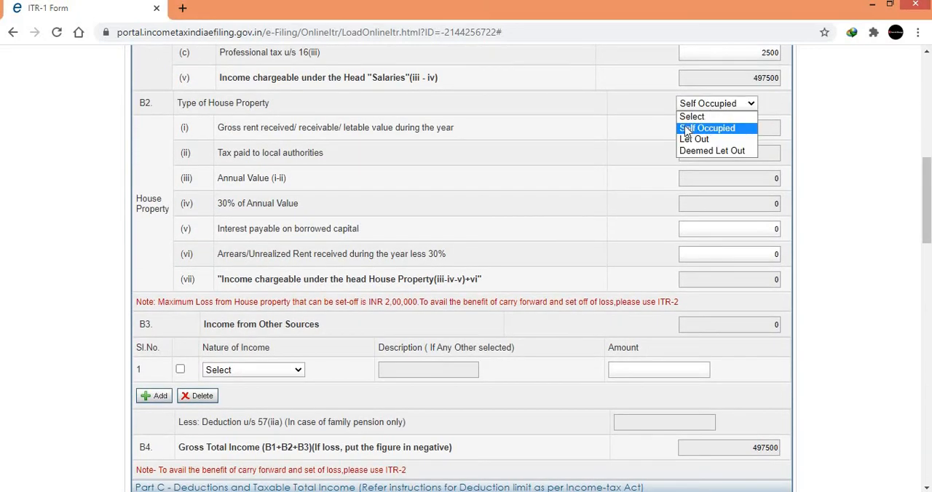
{"action": "left_click", "coordinate": [693, 118]}
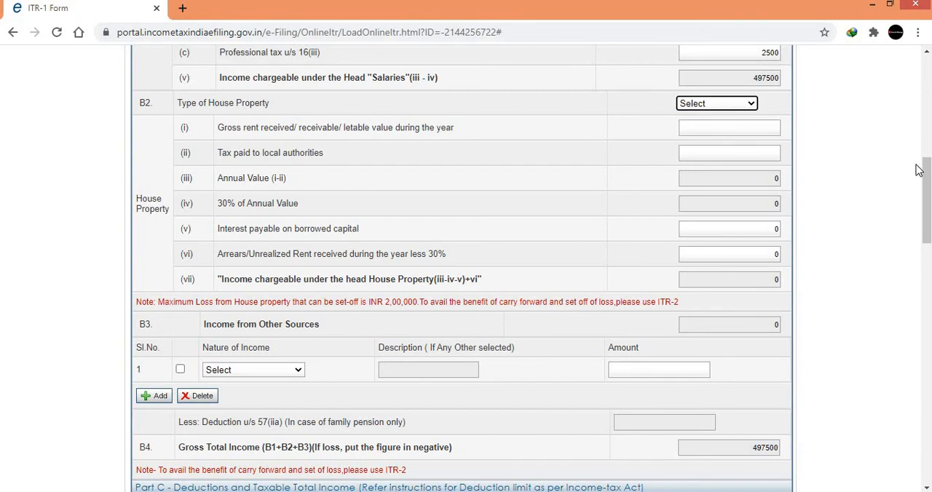
Dismiss the reminder about saving work and save the ITR-1 return as a draft.
{"action": "scroll", "coordinate": [923, 175], "scroll_direction": "down", "scroll_amount": 3}
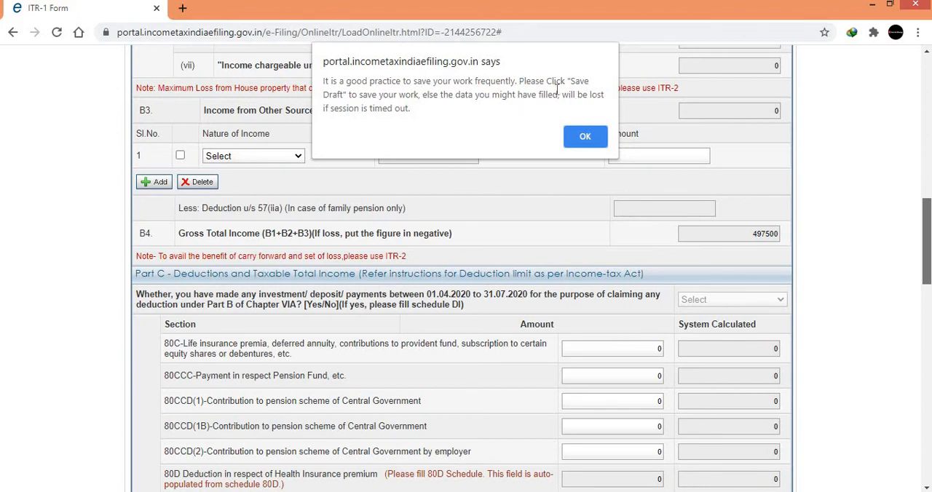
{"action": "left_click", "coordinate": [592, 138]}
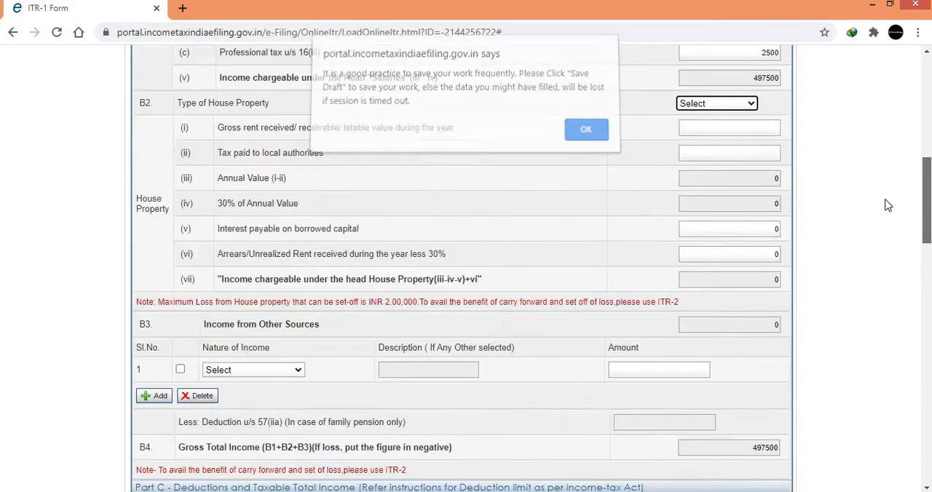
{"action": "left_click_drag", "start_coordinate": [927, 183], "coordinate": [927, 87]}
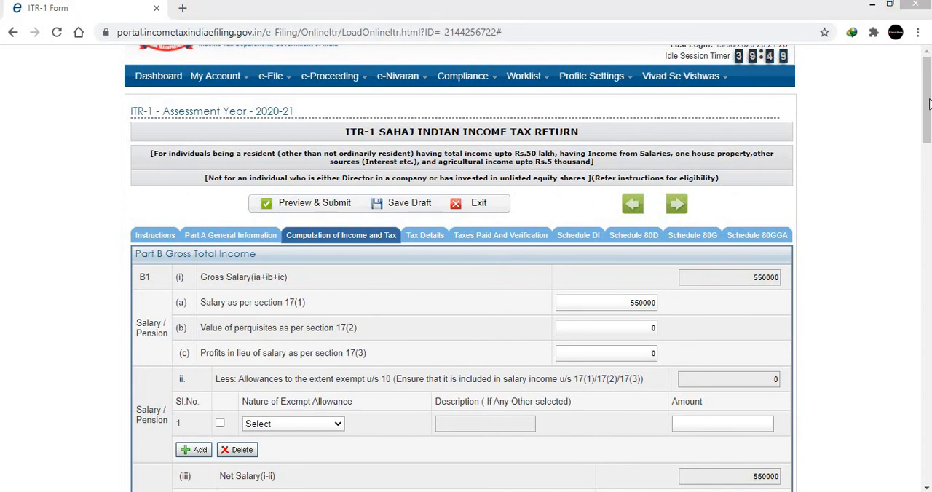
{"action": "scroll", "coordinate": [466, 291], "scroll_direction": "down", "scroll_amount": 5}
{"action": "left_click_drag", "start_coordinate": [926, 174], "coordinate": [925, 104]}
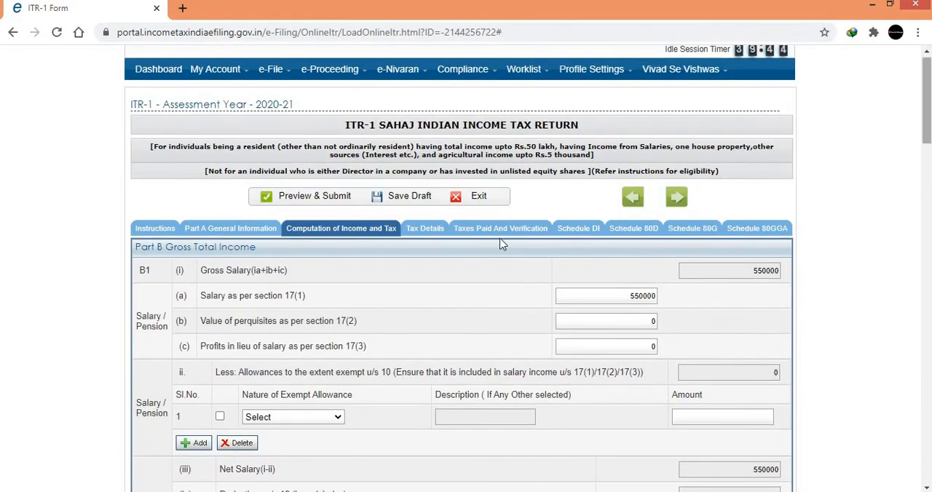
{"action": "left_click", "coordinate": [393, 199]}
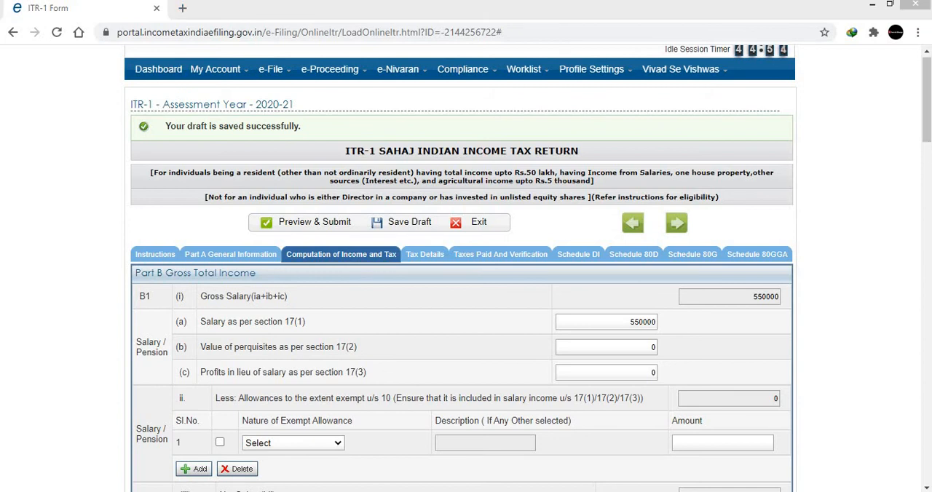
{"action": "scroll", "coordinate": [466, 269], "scroll_direction": "down", "scroll_amount": 10}
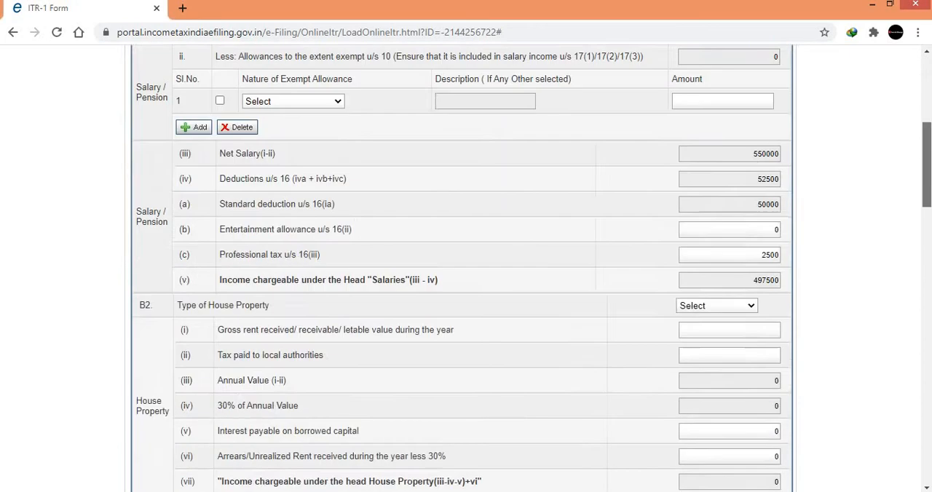
{"action": "scroll", "coordinate": [466, 269], "scroll_direction": "down", "scroll_amount": 1}
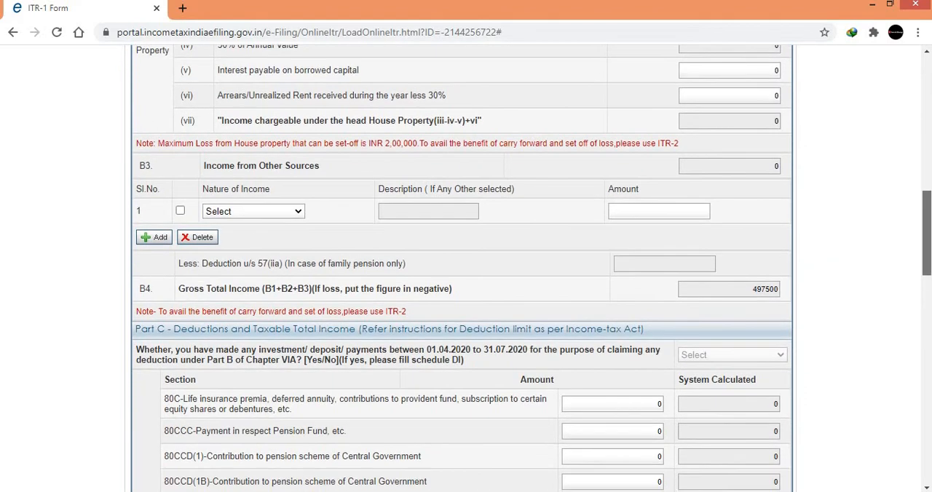
{"action": "left_click_drag", "start_coordinate": [929, 239], "coordinate": [929, 229]}
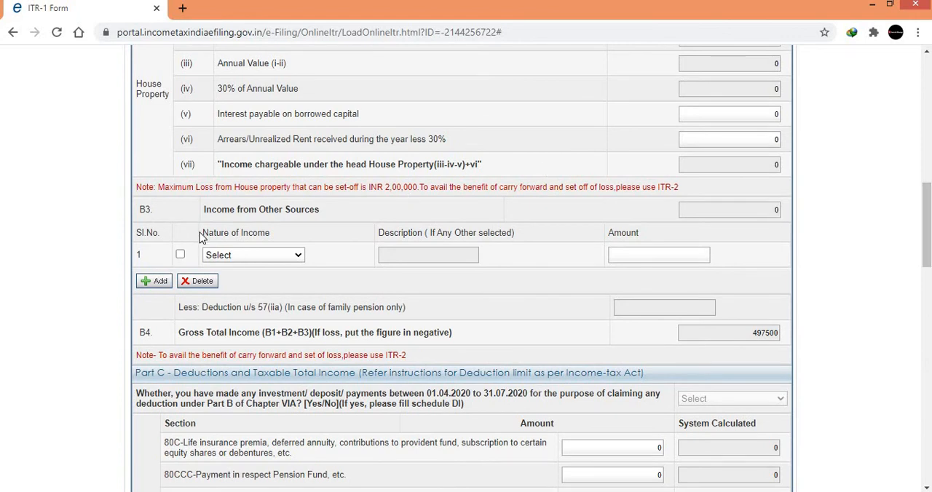
{"action": "left_click", "coordinate": [265, 253]}
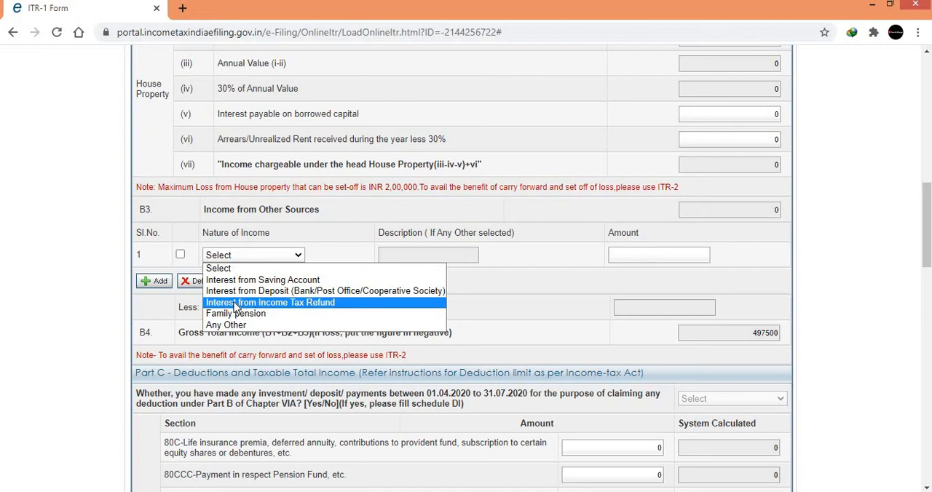
{"action": "left_click", "coordinate": [340, 368]}
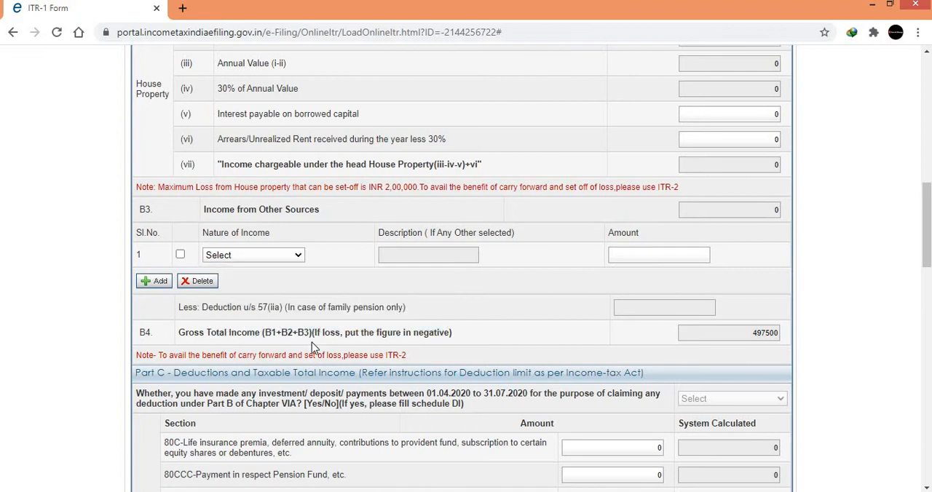
{"action": "left_click", "coordinate": [278, 255]}
{"action": "left_click", "coordinate": [239, 327]}
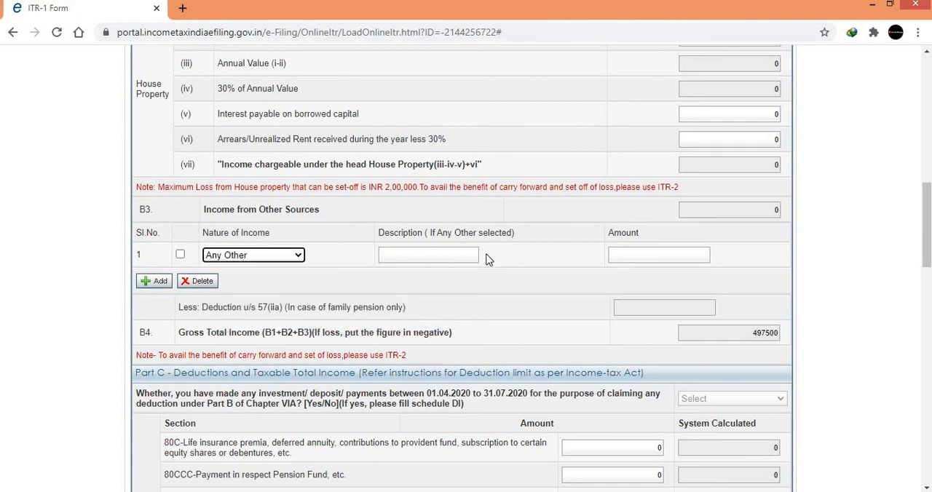
{"action": "left_click", "coordinate": [282, 262]}
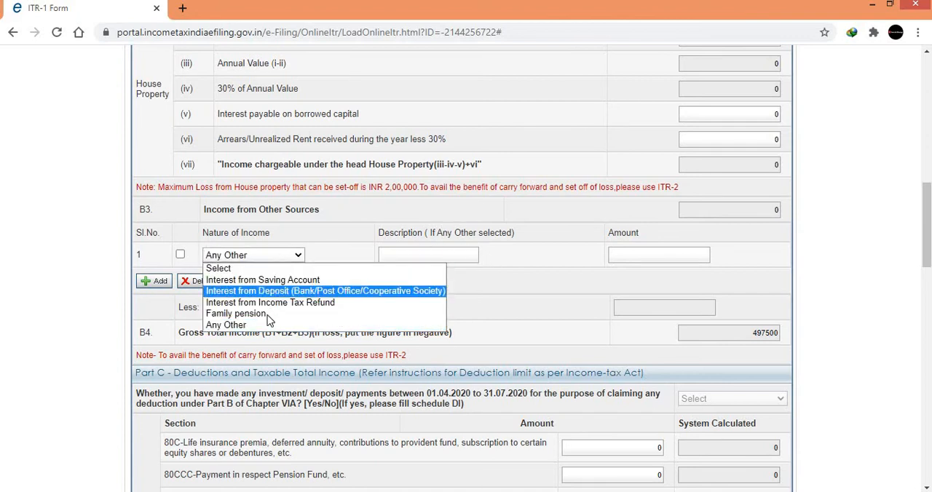
{"action": "left_click", "coordinate": [252, 269]}
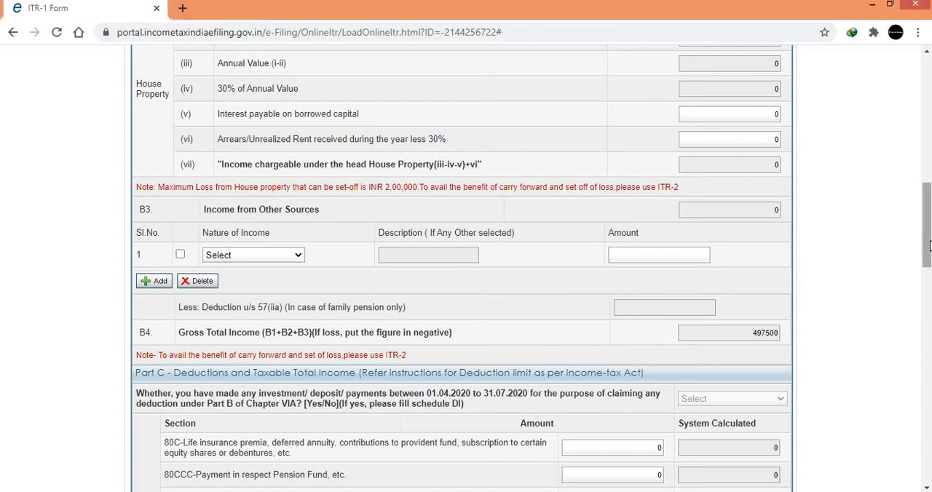
{"action": "mouse_move", "coordinate": [929, 246]}
{"action": "left_mouse_down"}
{"action": "mouse_move", "coordinate": [929, 210]}
{"action": "mouse_move", "coordinate": [929, 248]}
{"action": "left_mouse_up"}
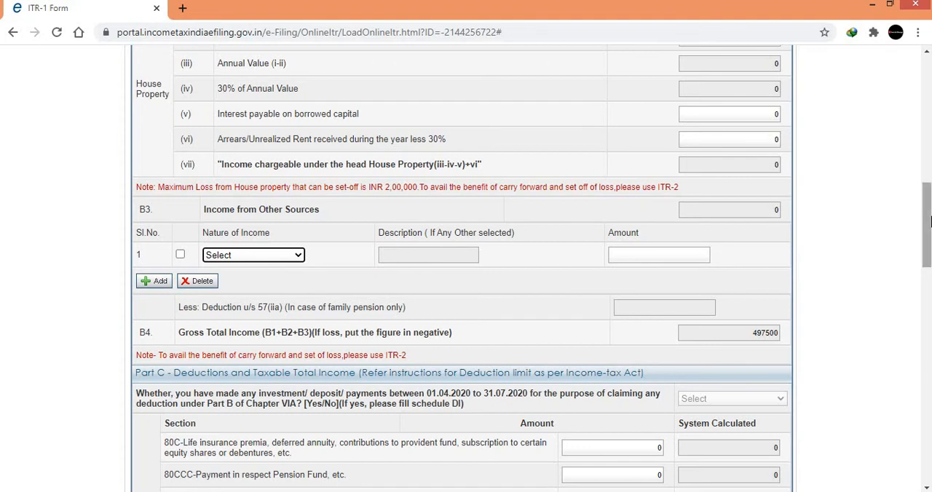
Enter 40000 as the 80C deduction amount in Part C Deductions and Taxable Total Income.
{"action": "left_click_drag", "start_coordinate": [926, 226], "coordinate": [926, 272]}
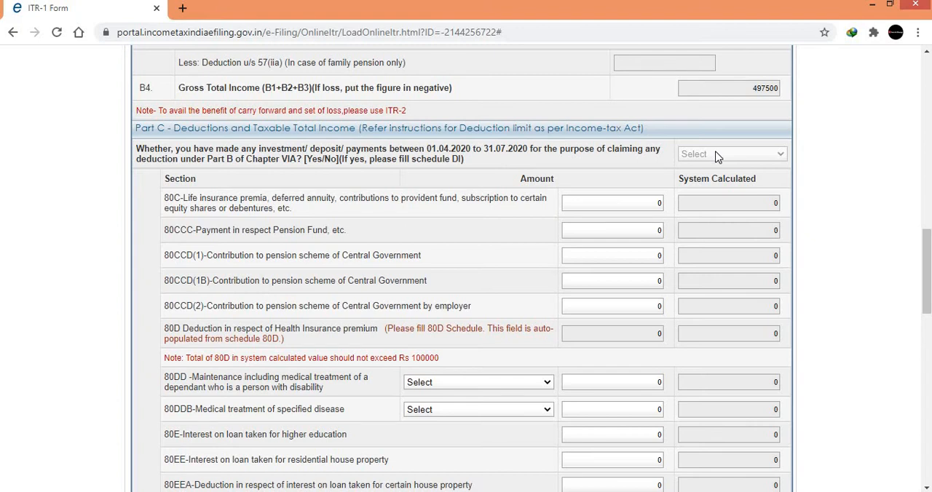
{"action": "left_click", "coordinate": [624, 204]}
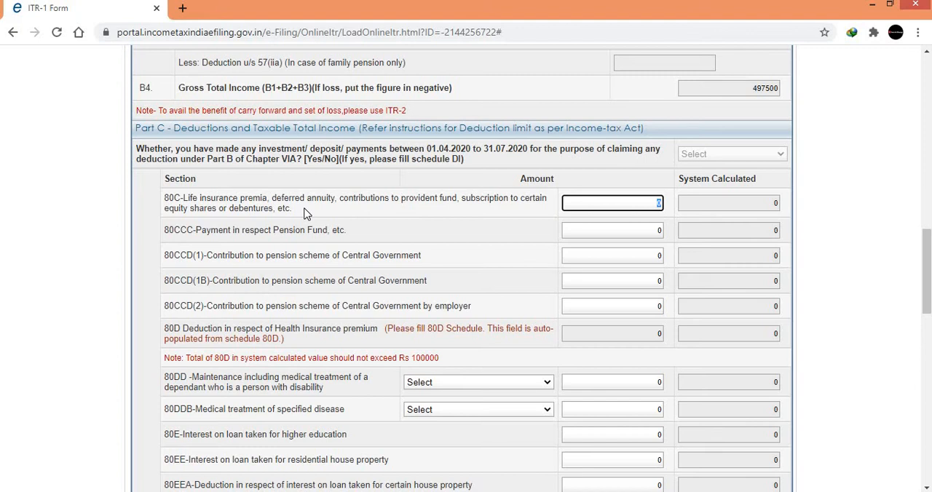
{"action": "type", "text": "40000"}
{"action": "left_click", "coordinate": [646, 231]}
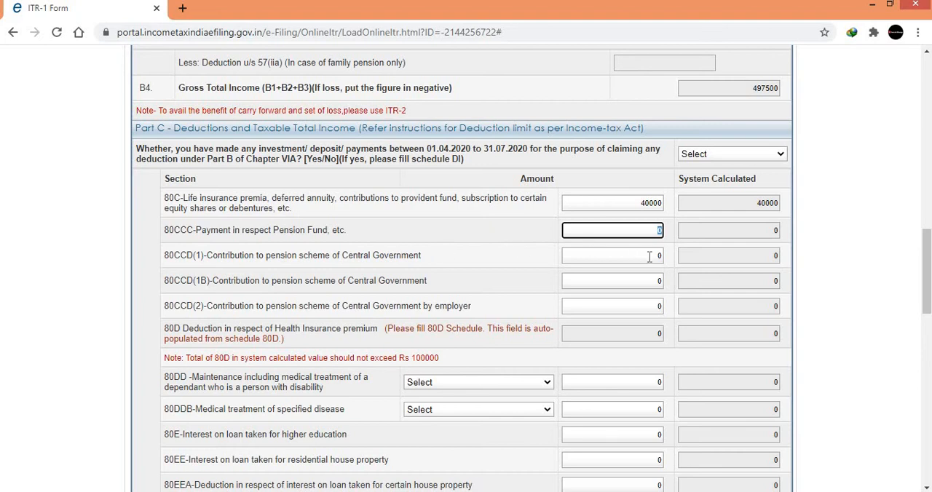
{"action": "key", "text": "Tab"}
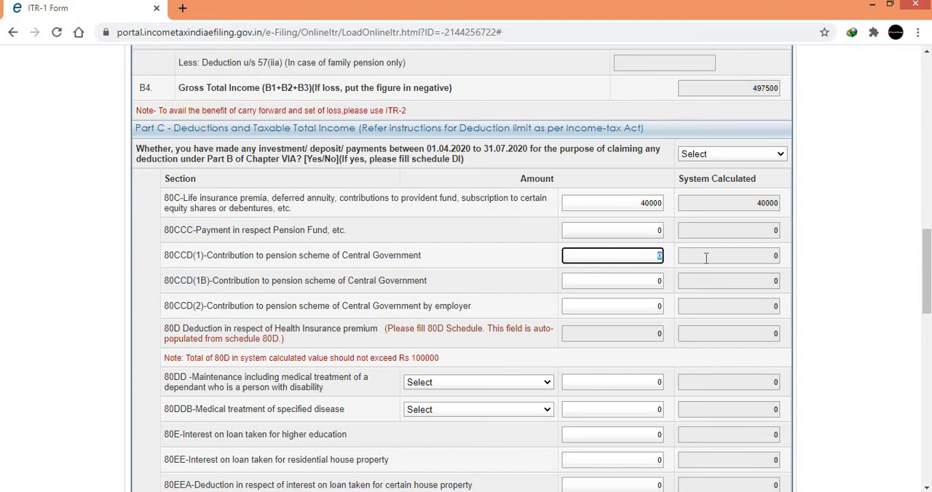
Enter 40000 as the 80CCD(1) deduction and 45000 as the employer's 80CCD(2) contribution, and dismiss the reminder about saving work.
{"action": "type", "text": "40000"}
{"action": "left_click", "coordinate": [655, 281]}
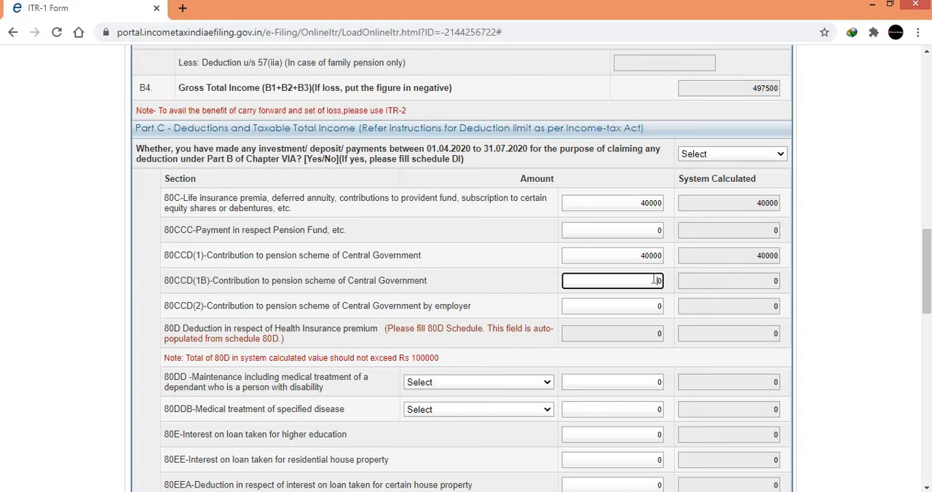
{"action": "left_click", "coordinate": [644, 307]}
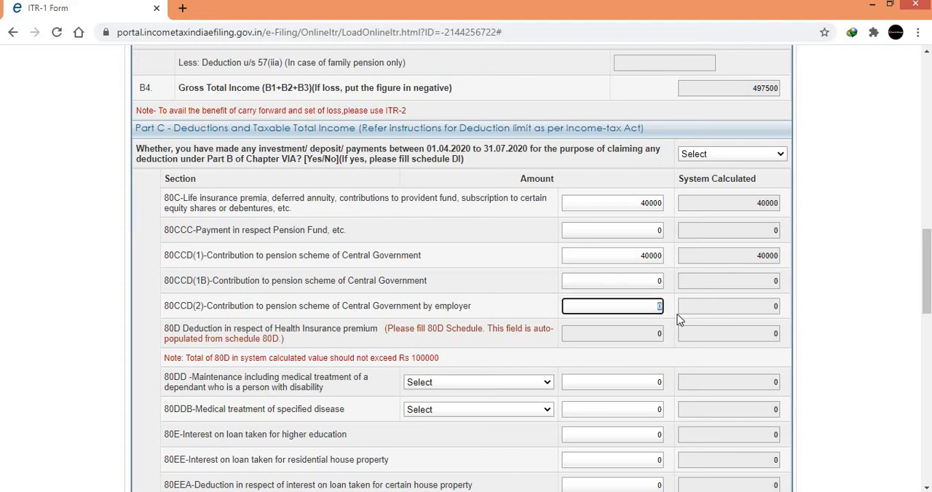
{"action": "type", "text": "45000"}
{"action": "key", "text": "Tab"}
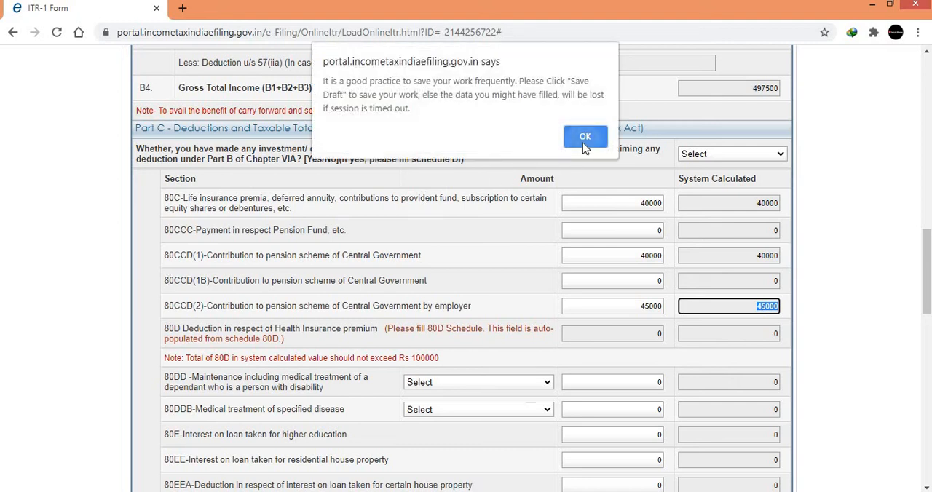
{"action": "left_click", "coordinate": [585, 138]}
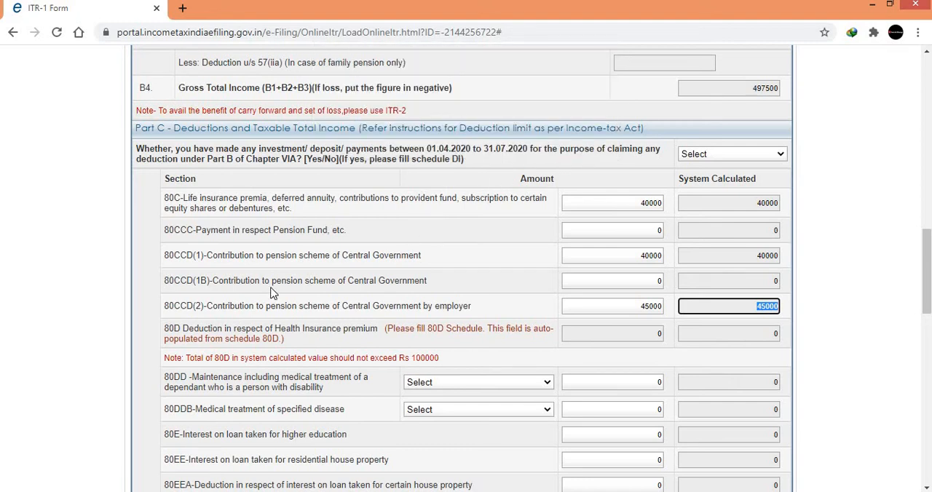
Review the gross salary in Part B and the remaining Part C deductions, including the disability choices for 80U.
{"action": "left_click", "coordinate": [648, 282]}
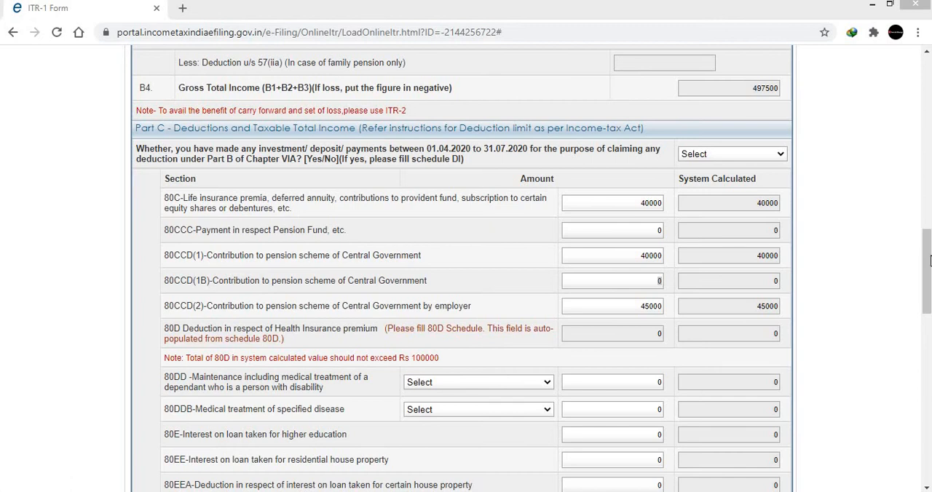
{"action": "left_click_drag", "start_coordinate": [929, 261], "coordinate": [928, 88]}
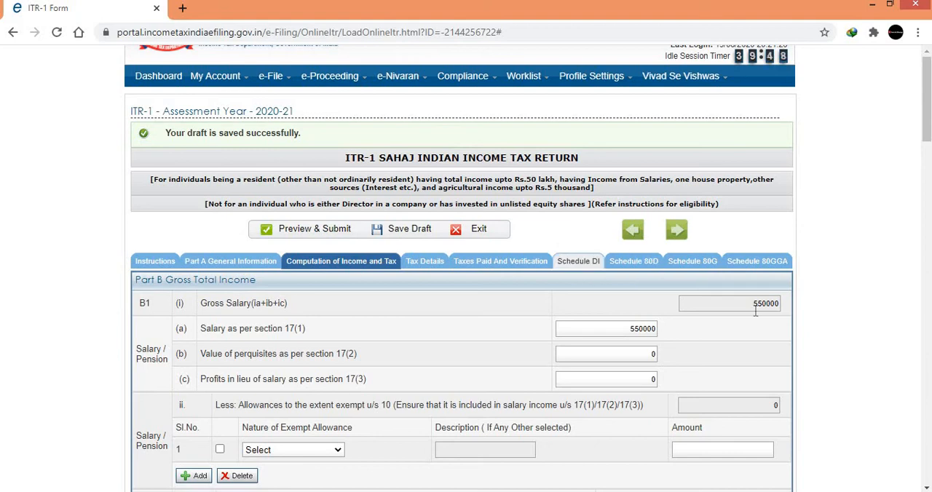
{"action": "left_click_drag", "start_coordinate": [926, 98], "coordinate": [926, 295]}
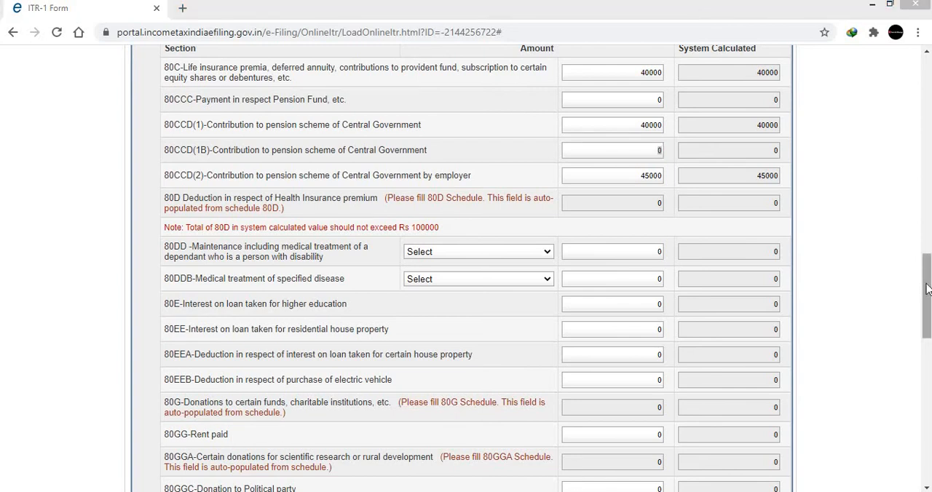
{"action": "left_click_drag", "start_coordinate": [926, 288], "coordinate": [926, 329]}
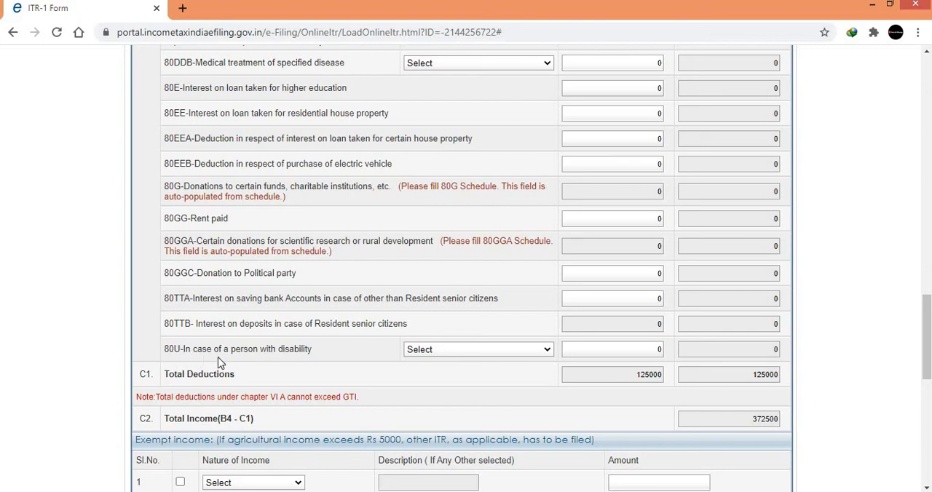
{"action": "left_click", "coordinate": [470, 351]}
{"action": "left_click", "coordinate": [469, 356]}
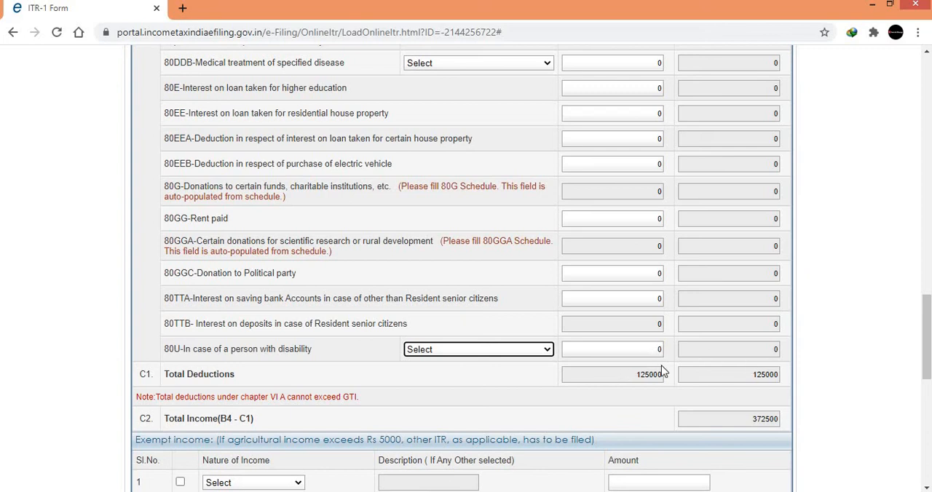
Review the total income, the available natures of exempt income, and the tax computation in Part D.
{"action": "scroll", "coordinate": [739, 346], "scroll_direction": "down", "scroll_amount": 3}
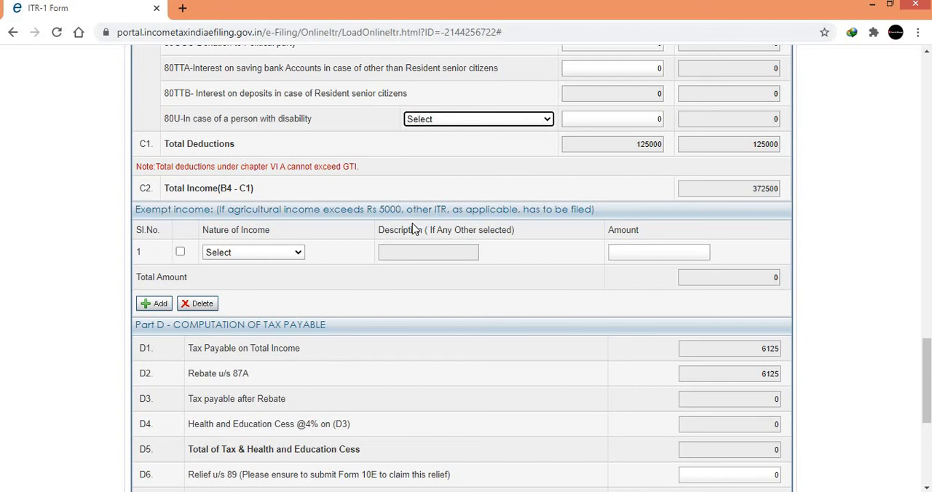
{"action": "left_click", "coordinate": [233, 252]}
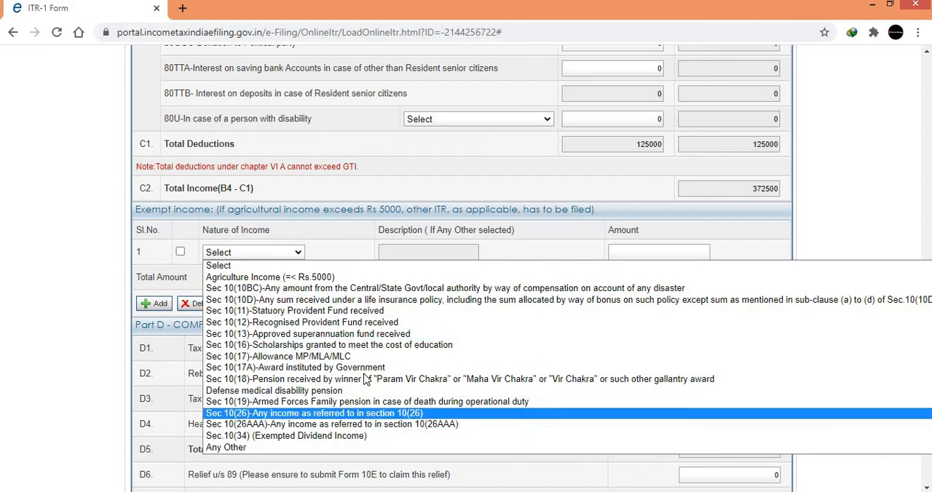
{"action": "left_click", "coordinate": [346, 239]}
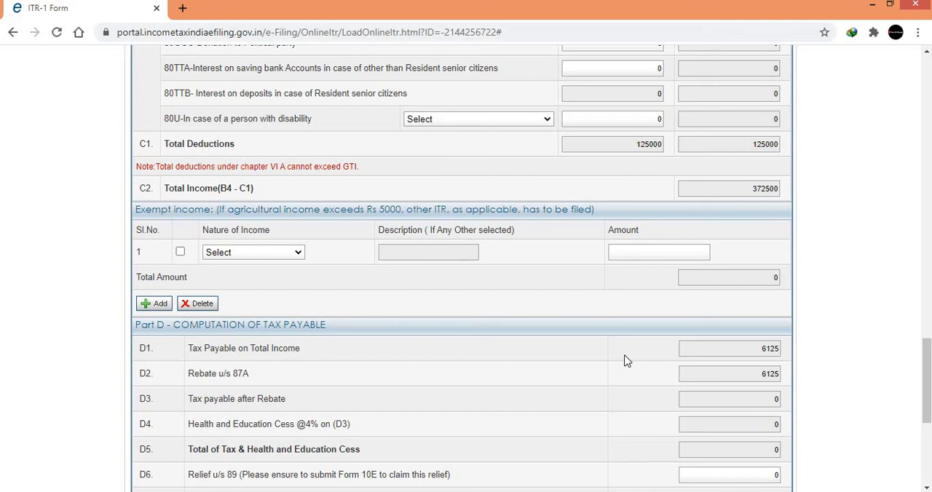
{"action": "scroll", "coordinate": [461, 268], "scroll_direction": "down", "scroll_amount": 3}
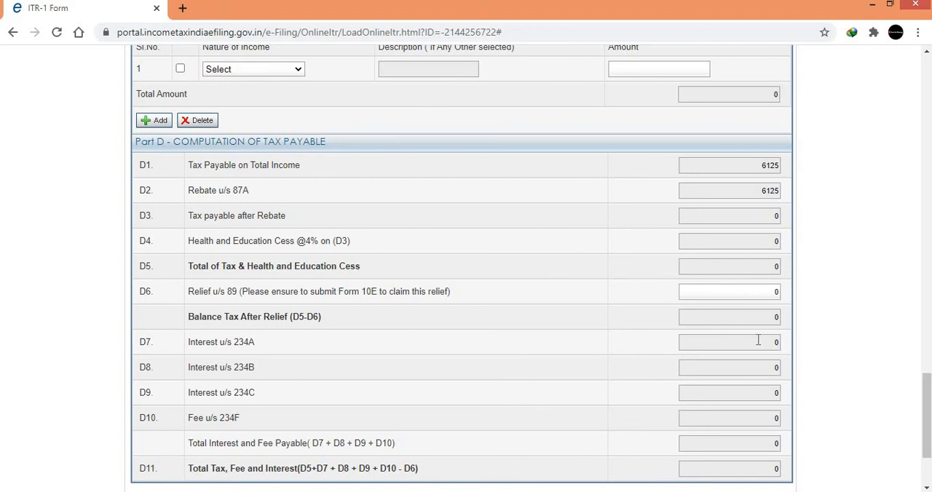
{"action": "scroll", "coordinate": [466, 291], "scroll_direction": "down", "scroll_amount": 3}
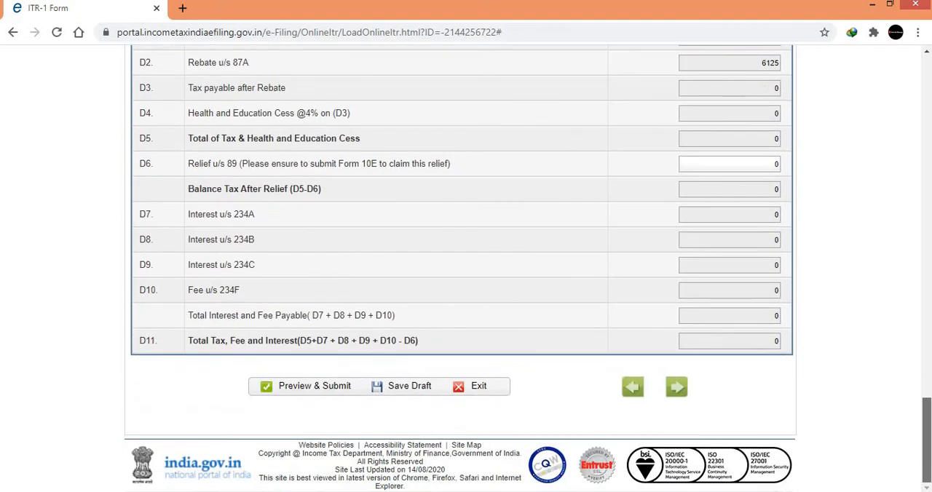
Save the ITR-1 return as a draft and advance to Tax Details.
{"action": "scroll", "coordinate": [466, 291], "scroll_direction": "up", "scroll_amount": 3}
{"action": "scroll", "coordinate": [466, 291], "scroll_direction": "down", "scroll_amount": 3}
{"action": "left_click", "coordinate": [407, 388]}
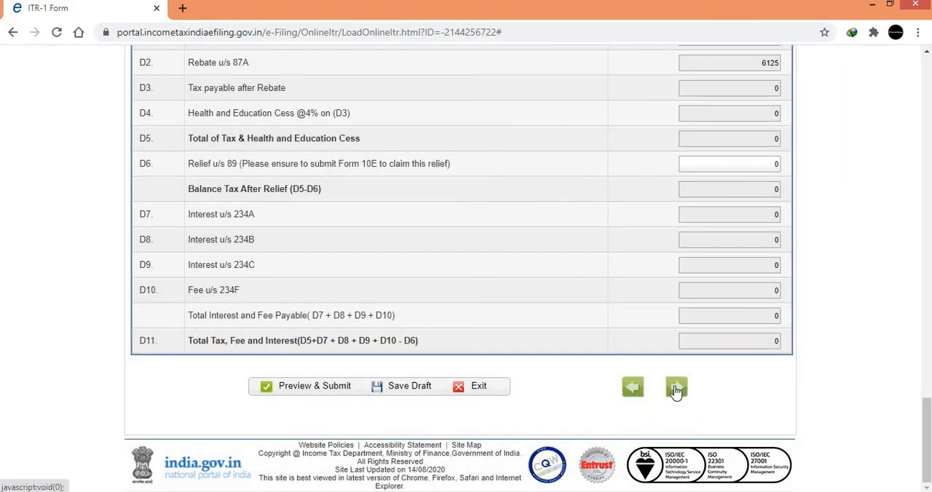
{"action": "left_click", "coordinate": [676, 389]}
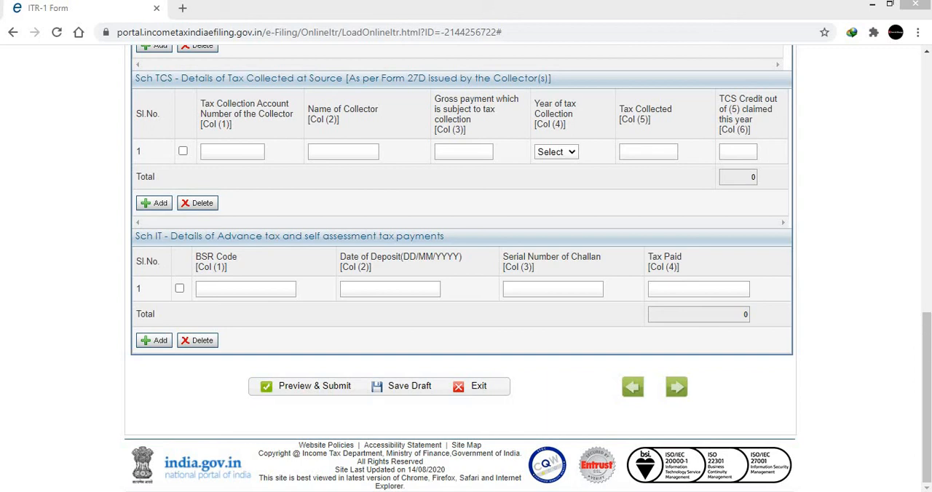
Dismiss the reminder about saving work and examine the TDS on salary section in Tax Details.
{"action": "left_click_drag", "start_coordinate": [929, 342], "coordinate": [926, 26]}
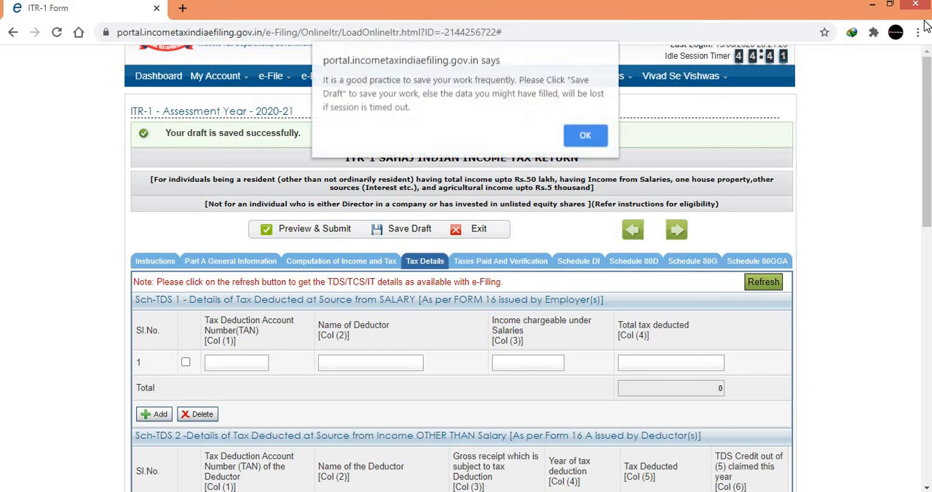
{"action": "left_click", "coordinate": [584, 137]}
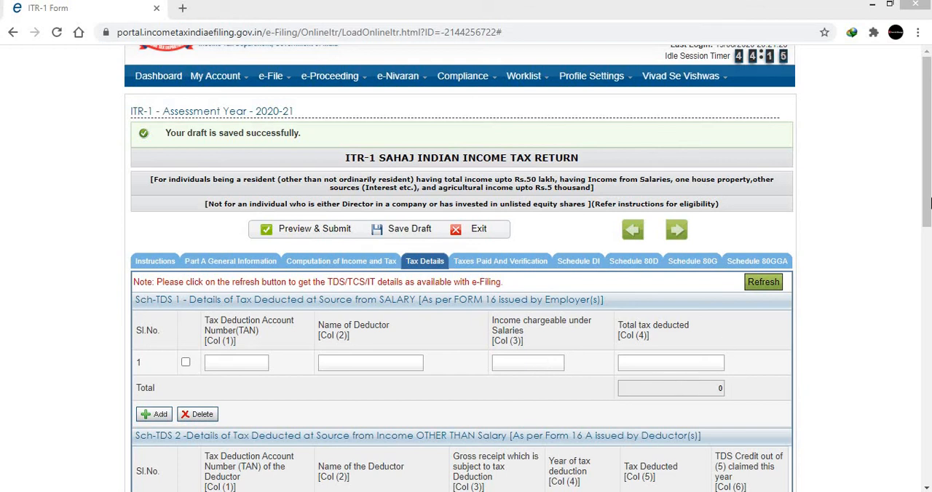
{"action": "mouse_move", "coordinate": [930, 204]}
{"action": "left_mouse_down"}
{"action": "mouse_move", "coordinate": [929, 387]}
{"action": "mouse_move", "coordinate": [930, 200]}
{"action": "left_mouse_up"}
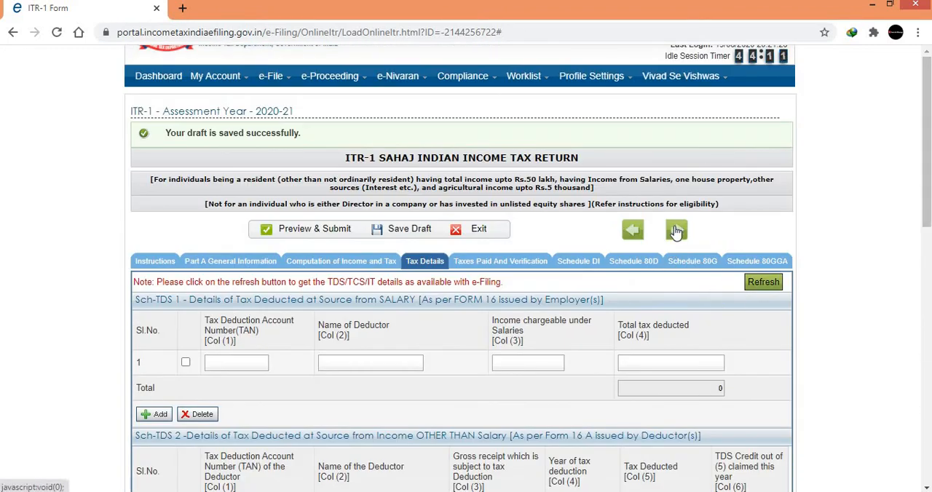
Set the capacity for making the return to Self in Taxes Paid And Verification and look over the verification options.
{"action": "left_click", "coordinate": [676, 231]}
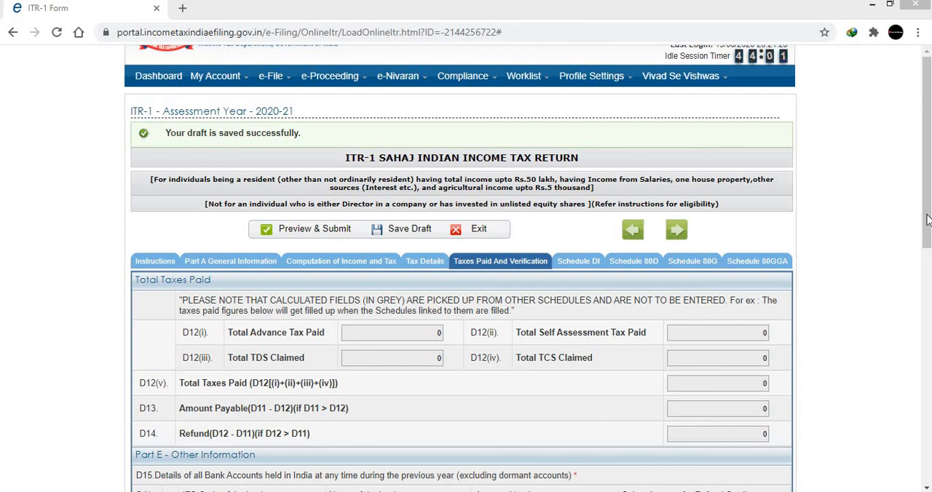
{"action": "left_click_drag", "start_coordinate": [929, 220], "coordinate": [928, 292]}
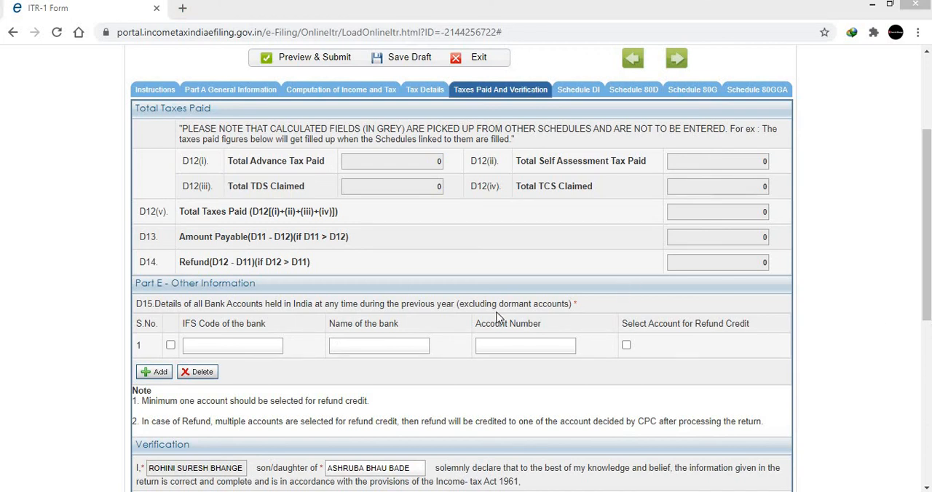
{"action": "left_click_drag", "start_coordinate": [926, 262], "coordinate": [926, 348]}
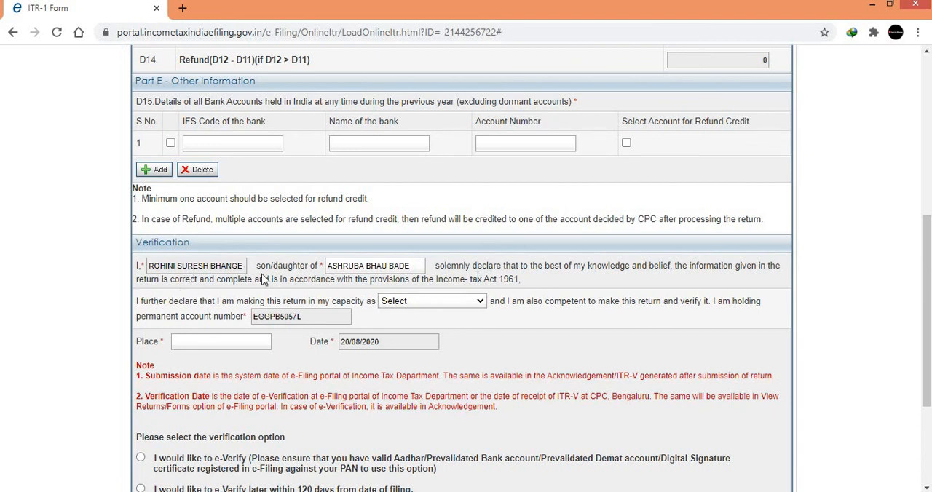
{"action": "left_click", "coordinate": [428, 301]}
{"action": "left_click", "coordinate": [406, 325]}
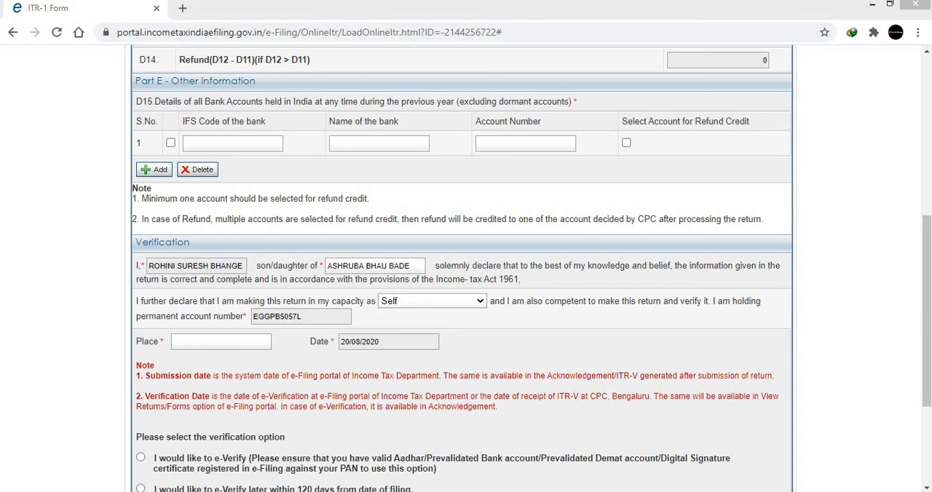
{"action": "scroll", "coordinate": [195, 295], "scroll_direction": "down", "scroll_amount": 3}
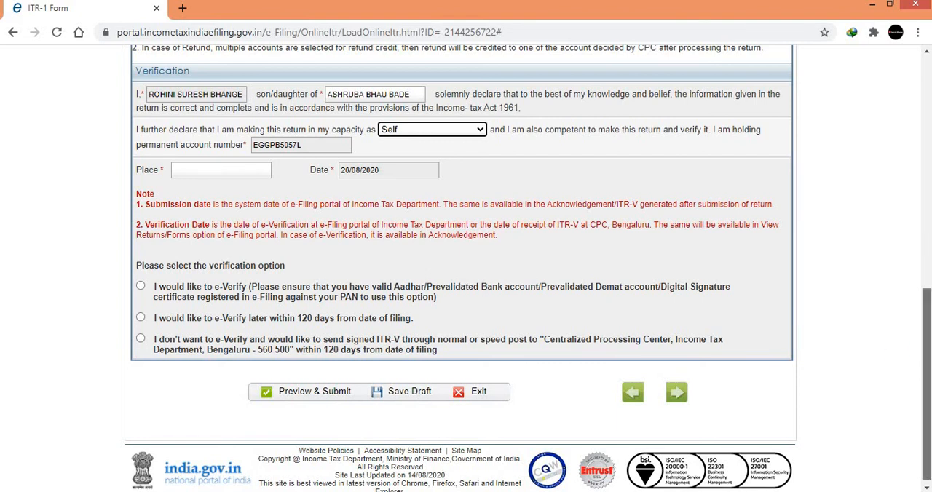
Open Schedule DI and review the investment, deposit and payment sections for deductions under Chapter VIA.
{"action": "left_click_drag", "start_coordinate": [927, 306], "coordinate": [928, 65]}
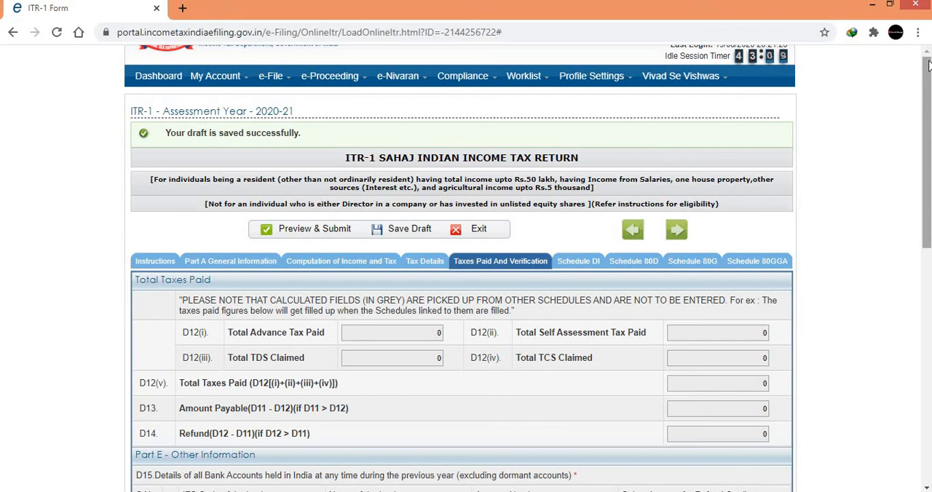
{"action": "left_click", "coordinate": [588, 264]}
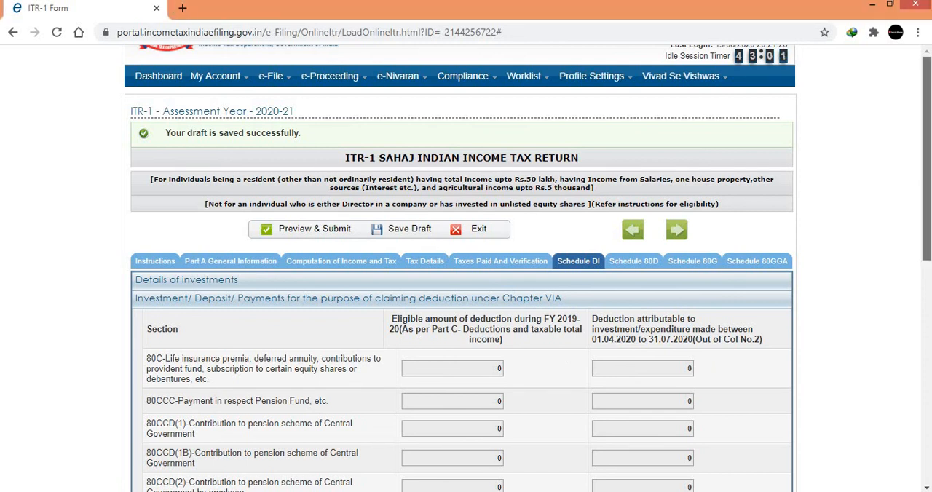
{"action": "scroll", "coordinate": [466, 292], "scroll_direction": "down", "scroll_amount": 3}
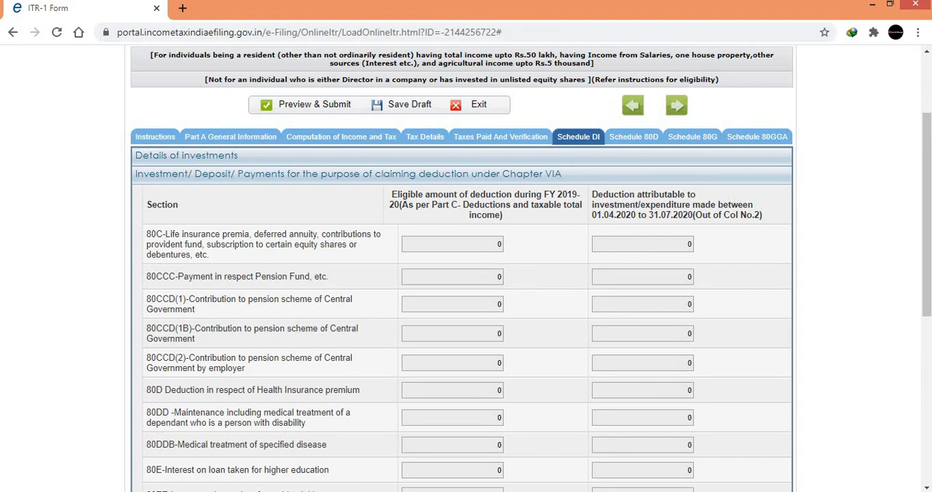
{"action": "left_click_drag", "start_coordinate": [929, 275], "coordinate": [929, 439]}
{"action": "scroll", "coordinate": [624, 198], "scroll_direction": "up", "scroll_amount": 5}
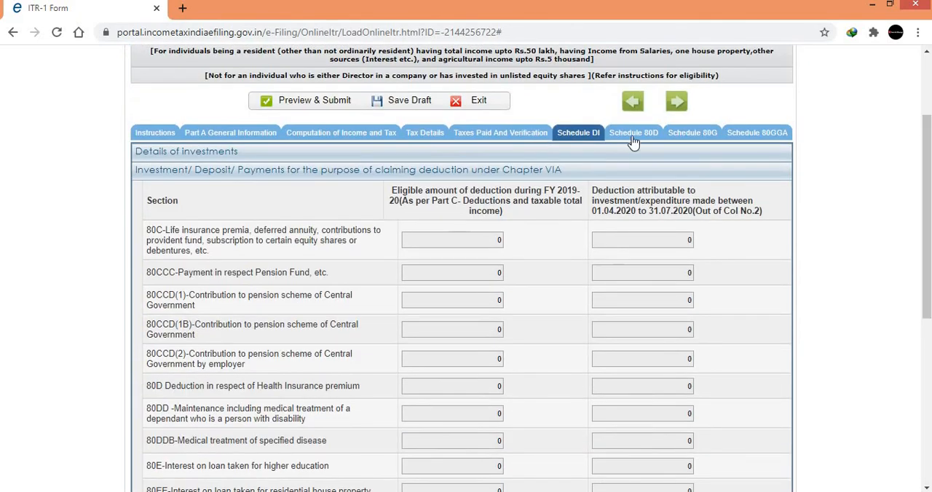
In Schedule 80D, answer NO to a senior citizen among self or family and YES to a senior citizen parent.
{"action": "left_click", "coordinate": [633, 137]}
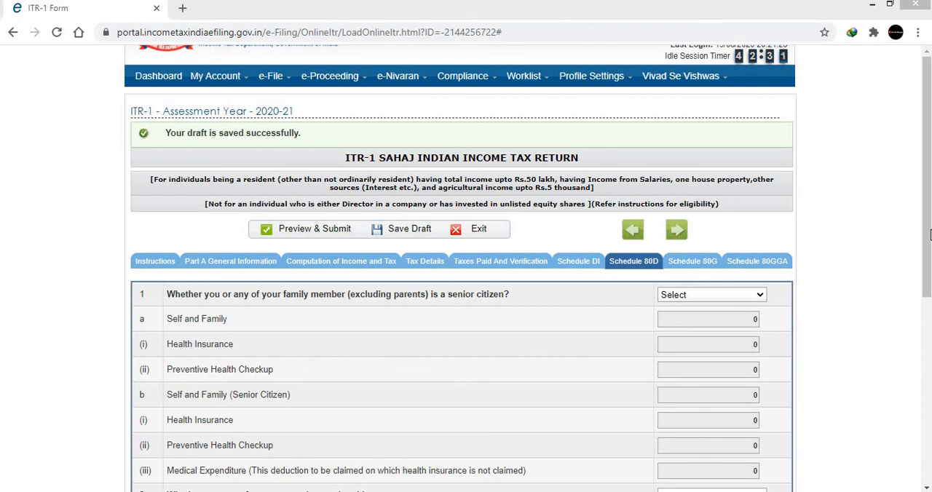
{"action": "left_click_drag", "start_coordinate": [929, 230], "coordinate": [929, 318]}
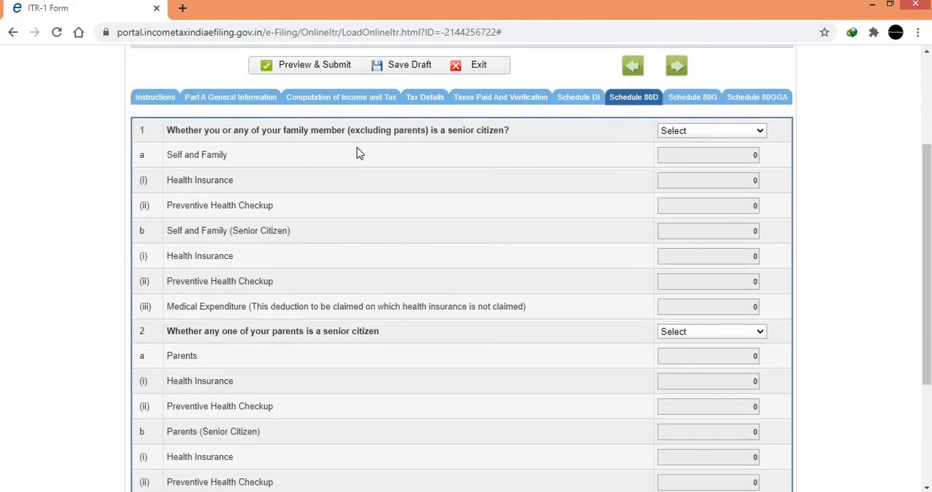
{"action": "left_click", "coordinate": [695, 135]}
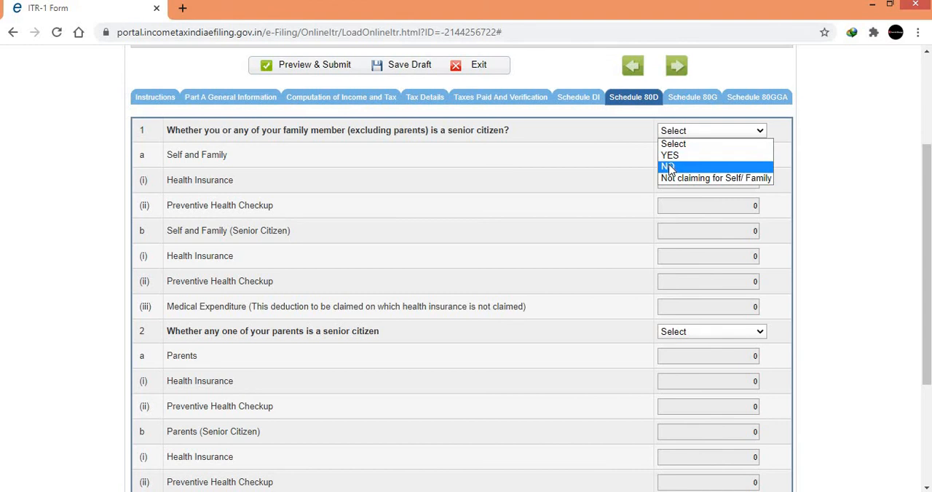
{"action": "left_click", "coordinate": [669, 168]}
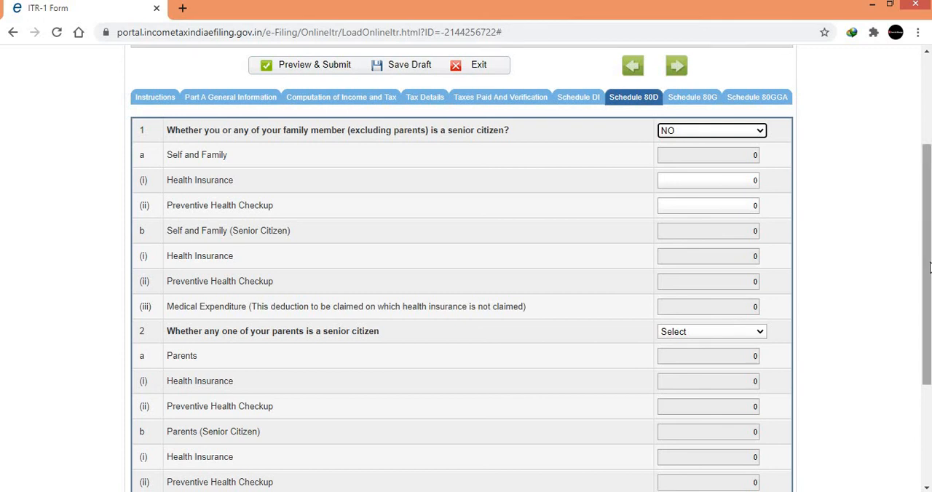
{"action": "scroll", "coordinate": [928, 268], "scroll_direction": "down", "scroll_amount": 1}
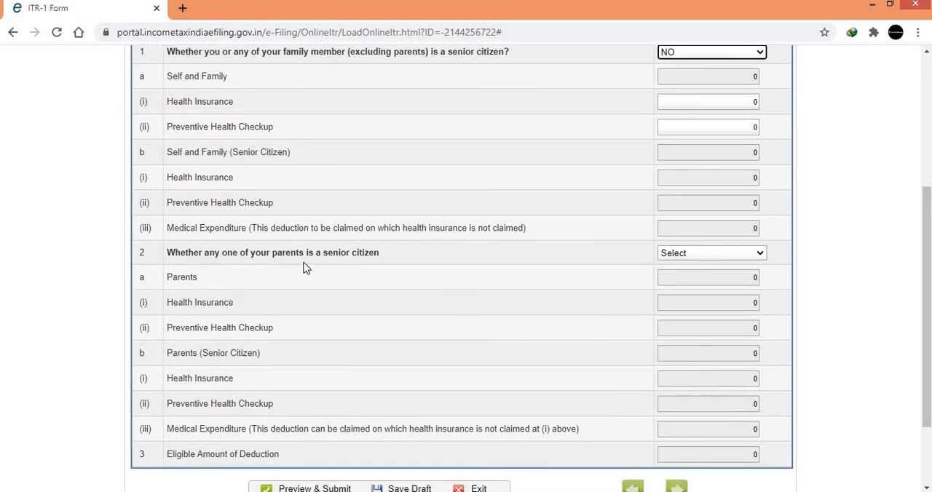
{"action": "left_click", "coordinate": [732, 258]}
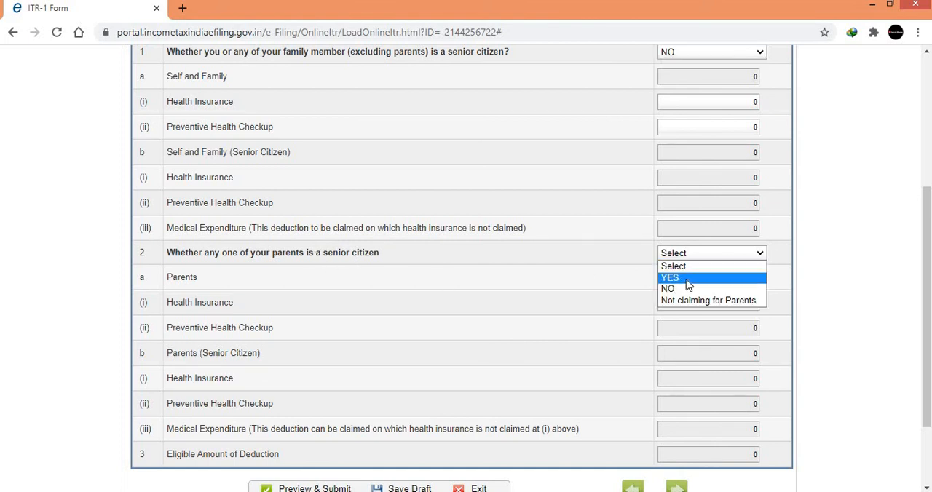
{"action": "left_click", "coordinate": [688, 278]}
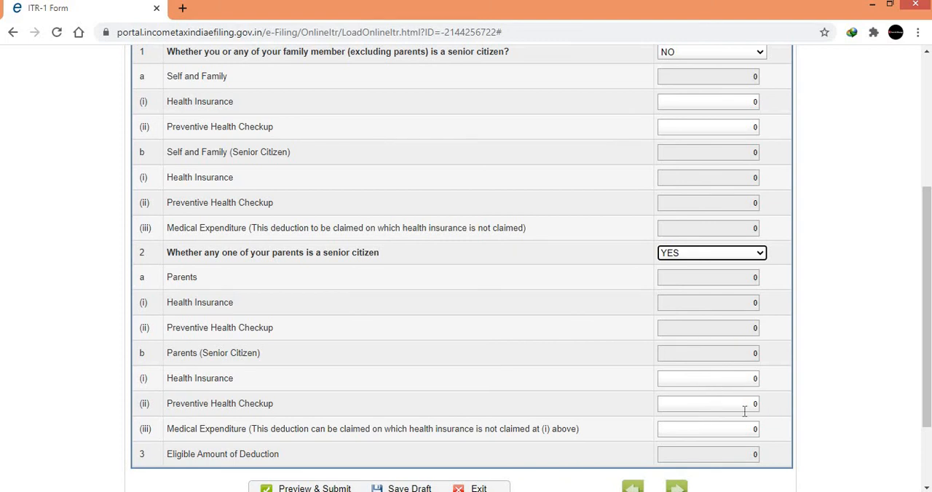
In Schedule 80D, change the answer on whether a parent is a senior citizen to NO.
{"action": "left_click", "coordinate": [719, 255]}
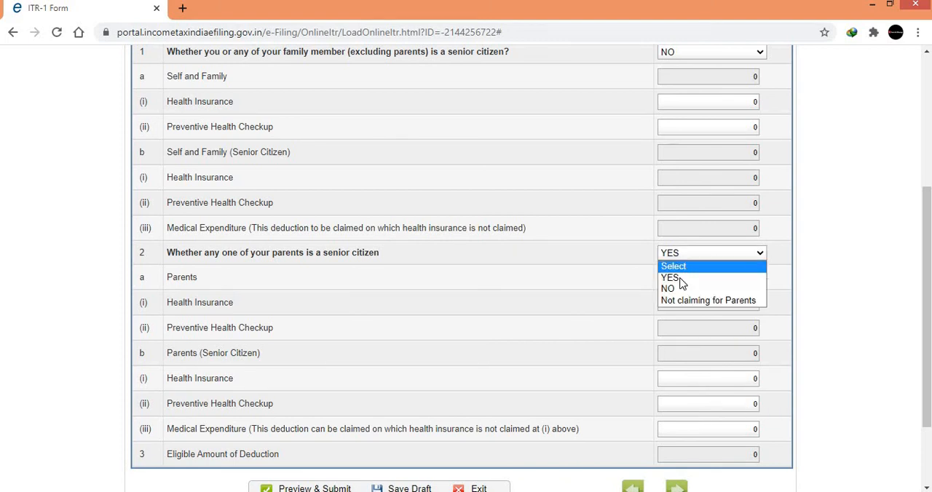
{"action": "left_click", "coordinate": [676, 290]}
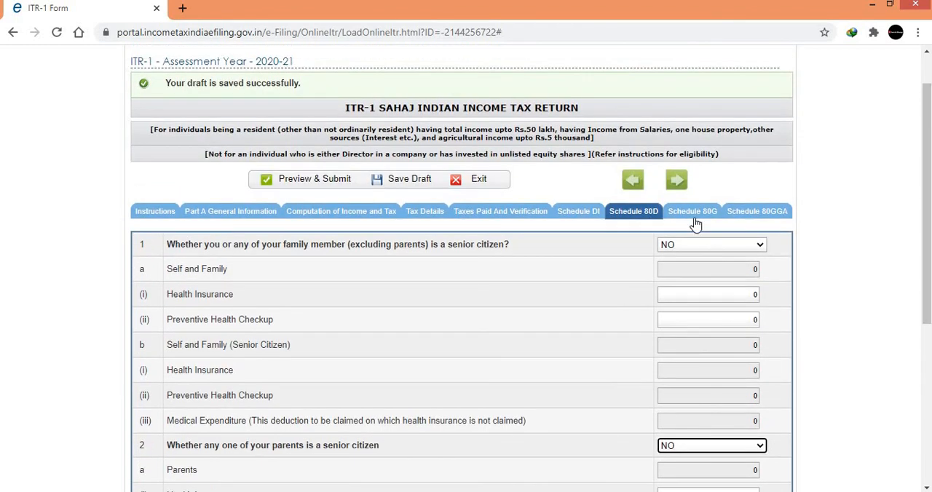
Look over the scientific research and rural development donations in Schedule 80GGA, and examine donation sections A to E in Schedule 80G.
{"action": "left_click", "coordinate": [694, 218]}
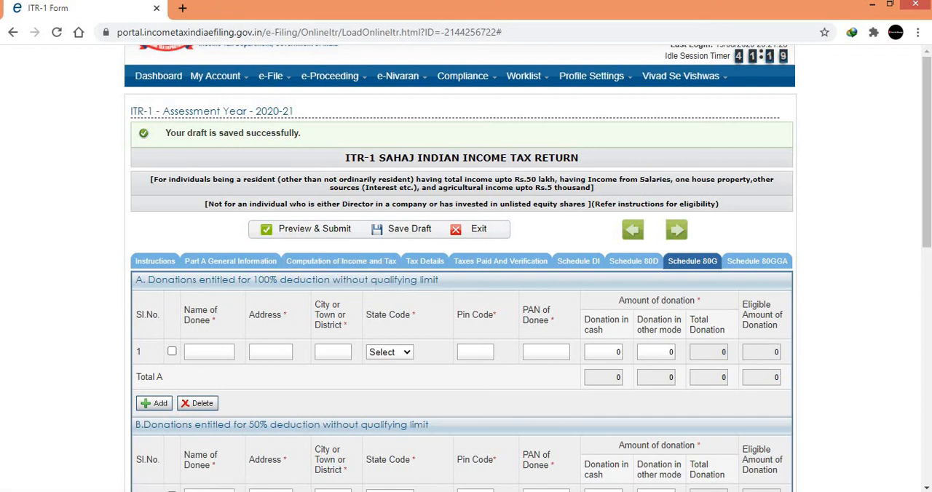
{"action": "left_click", "coordinate": [759, 267]}
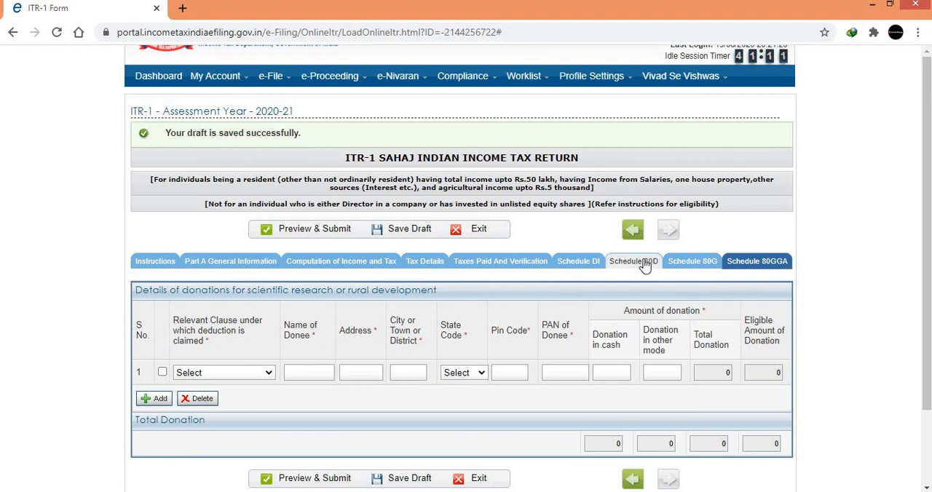
{"action": "left_click", "coordinate": [677, 268]}
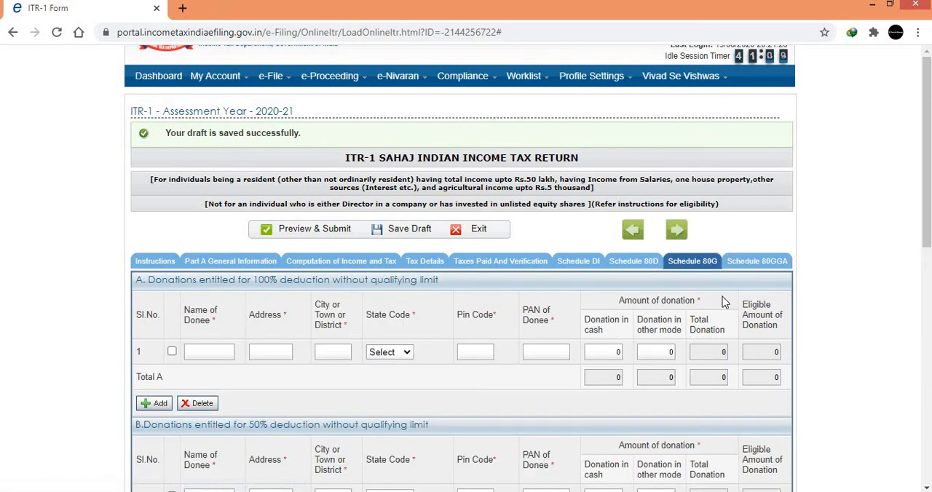
{"action": "scroll", "coordinate": [925, 213], "scroll_direction": "down", "scroll_amount": 1}
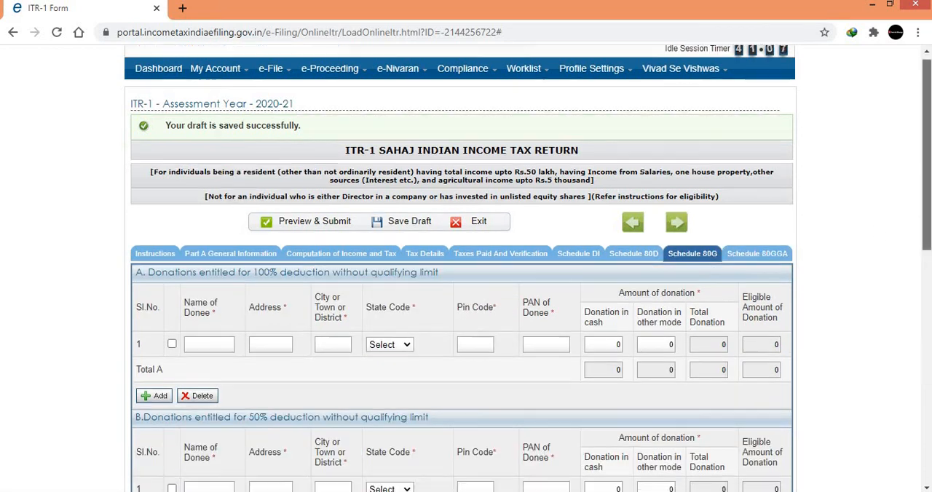
{"action": "scroll", "coordinate": [924, 213], "scroll_direction": "down", "scroll_amount": 2}
{"action": "scroll", "coordinate": [925, 213], "scroll_direction": "down", "scroll_amount": 1}
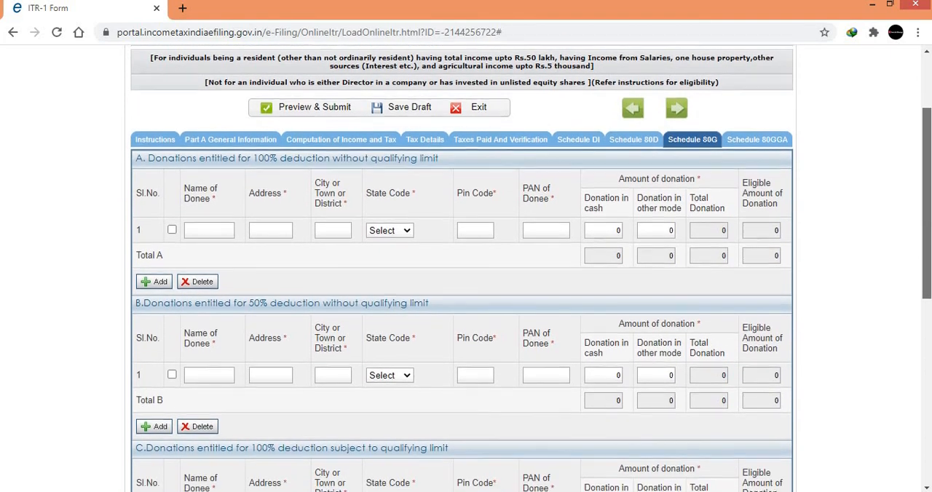
{"action": "scroll", "coordinate": [925, 213], "scroll_direction": "down", "scroll_amount": 1}
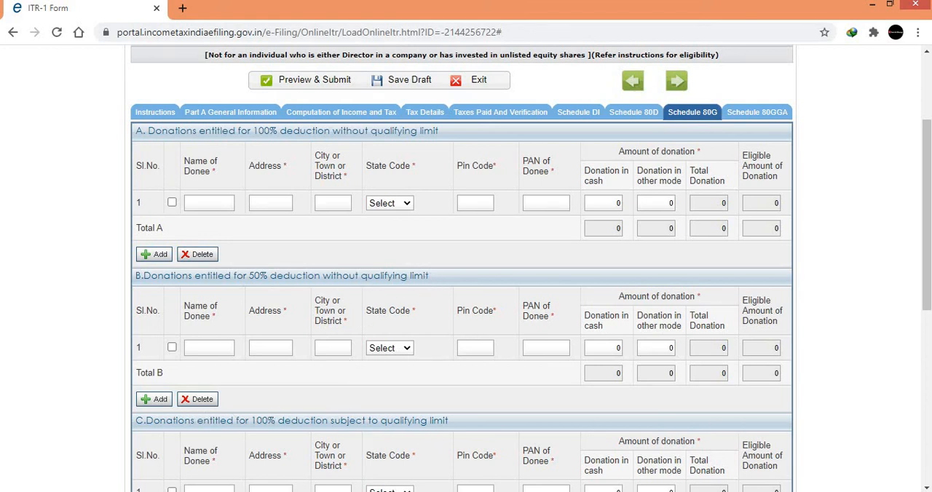
{"action": "left_click_drag", "start_coordinate": [927, 274], "coordinate": [926, 316]}
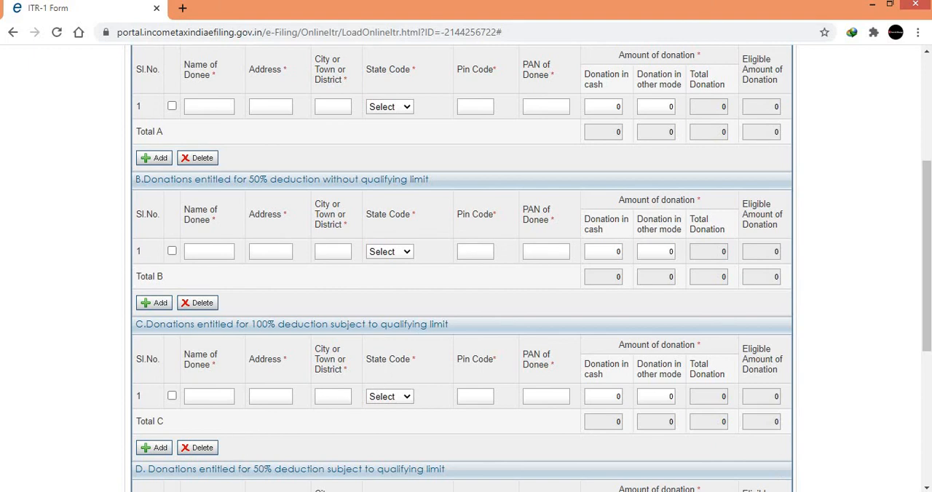
{"action": "left_click_drag", "start_coordinate": [929, 308], "coordinate": [927, 417]}
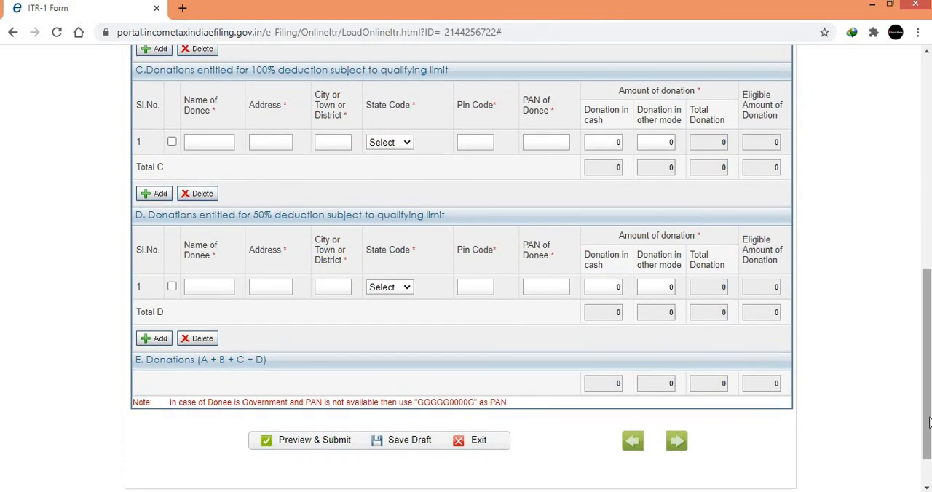
{"action": "left_click_drag", "start_coordinate": [929, 422], "coordinate": [923, 235]}
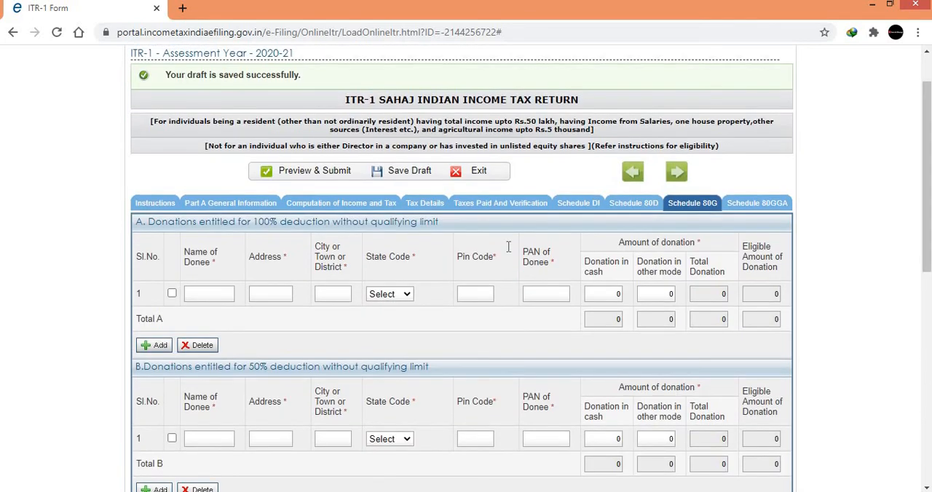
Try to preview and submit the completed ITR-1 return.
{"action": "left_click", "coordinate": [310, 175]}
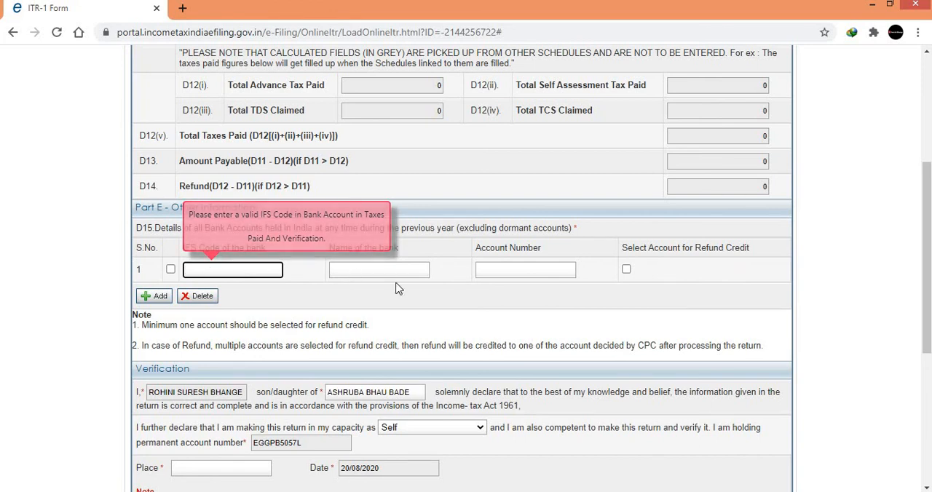
{"action": "left_click_drag", "start_coordinate": [926, 240], "coordinate": [915, 122]}
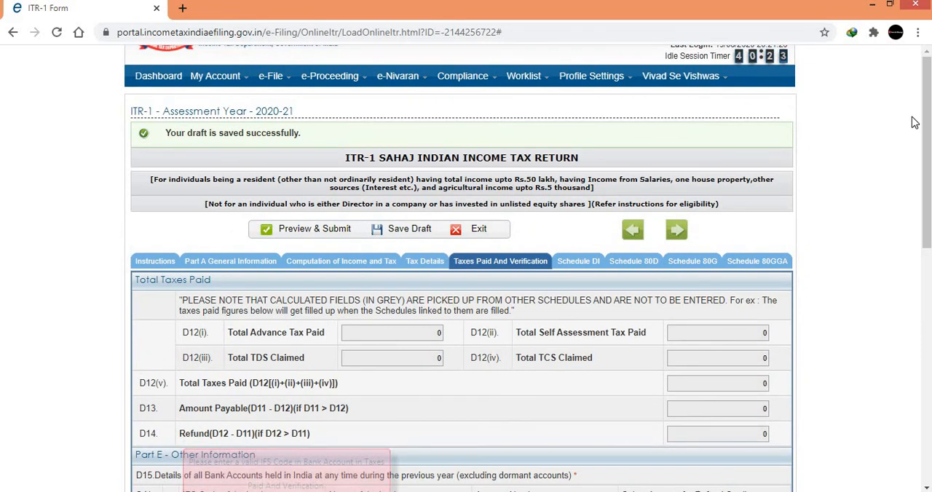